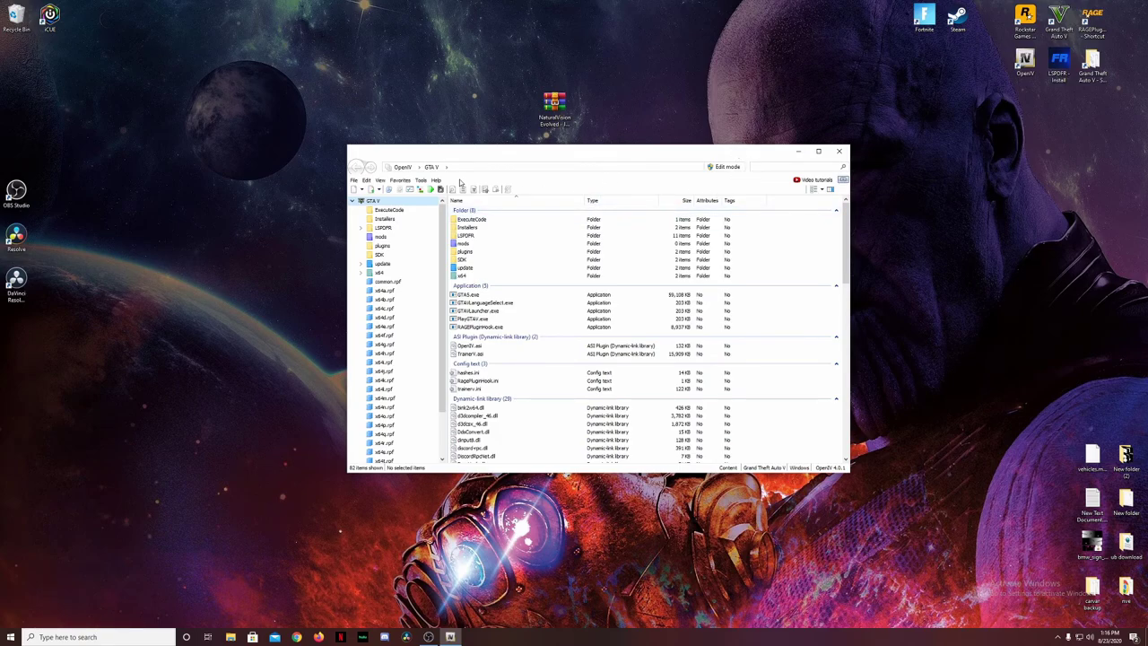
pyautogui.click(421, 181)
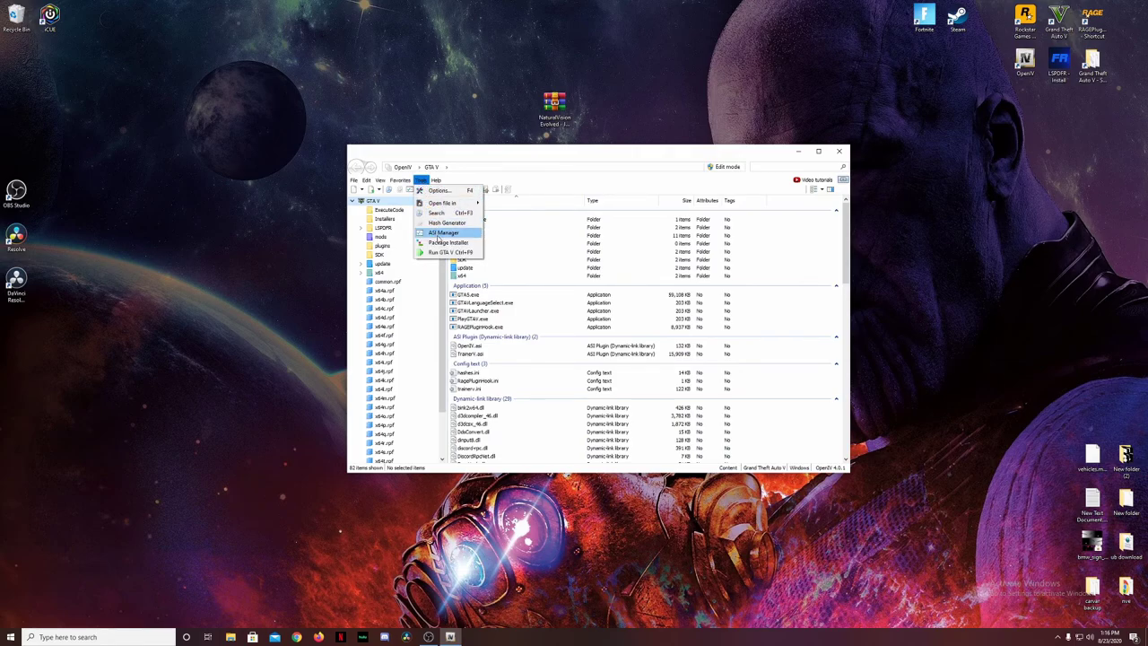
pyautogui.click(440, 233)
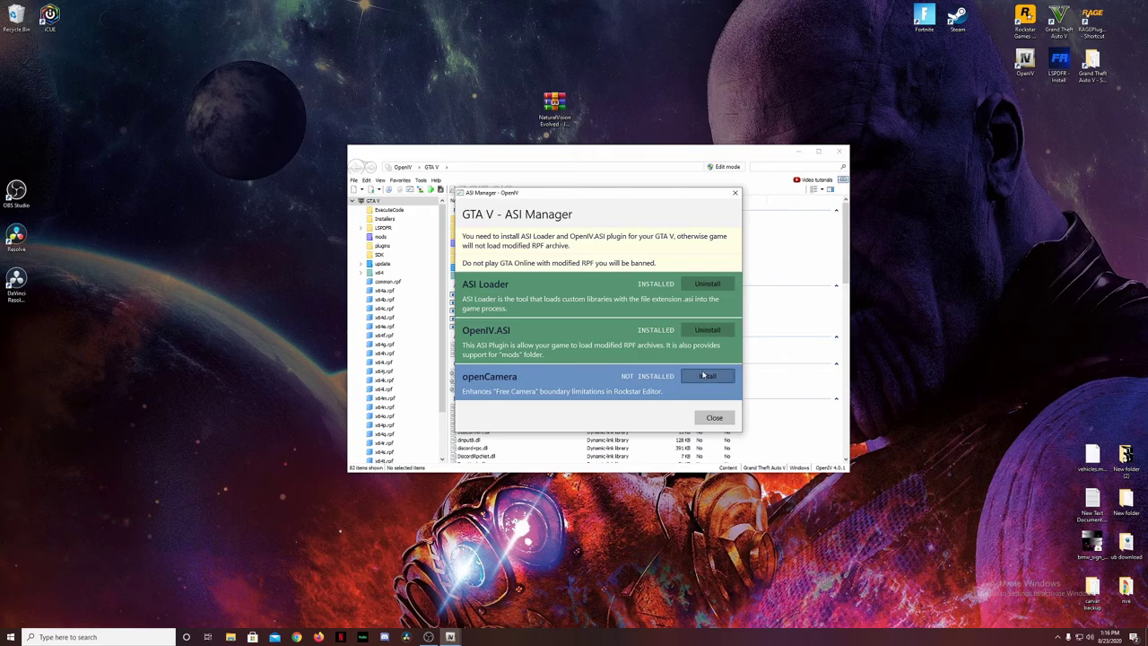
pyautogui.click(713, 418)
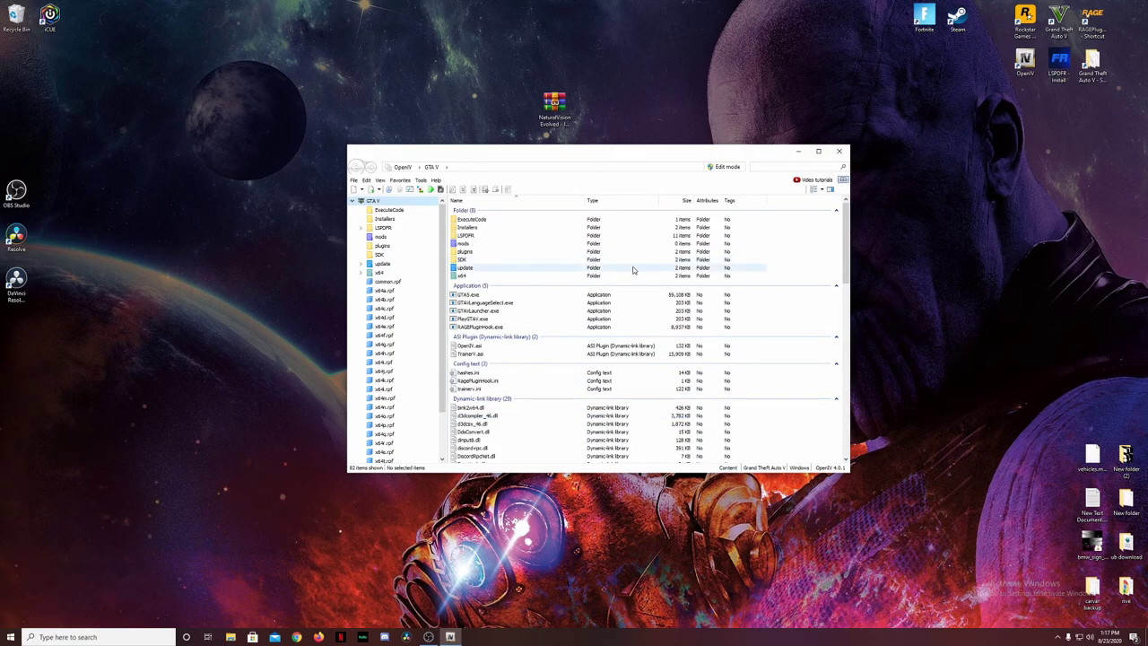
# - Close OpenIV, then use WinRAR to extract the NaturalVision zip's three folders and installer into the desktop nve folder
pyautogui.moveTo(640, 159); pyautogui.dragTo(625, 206)
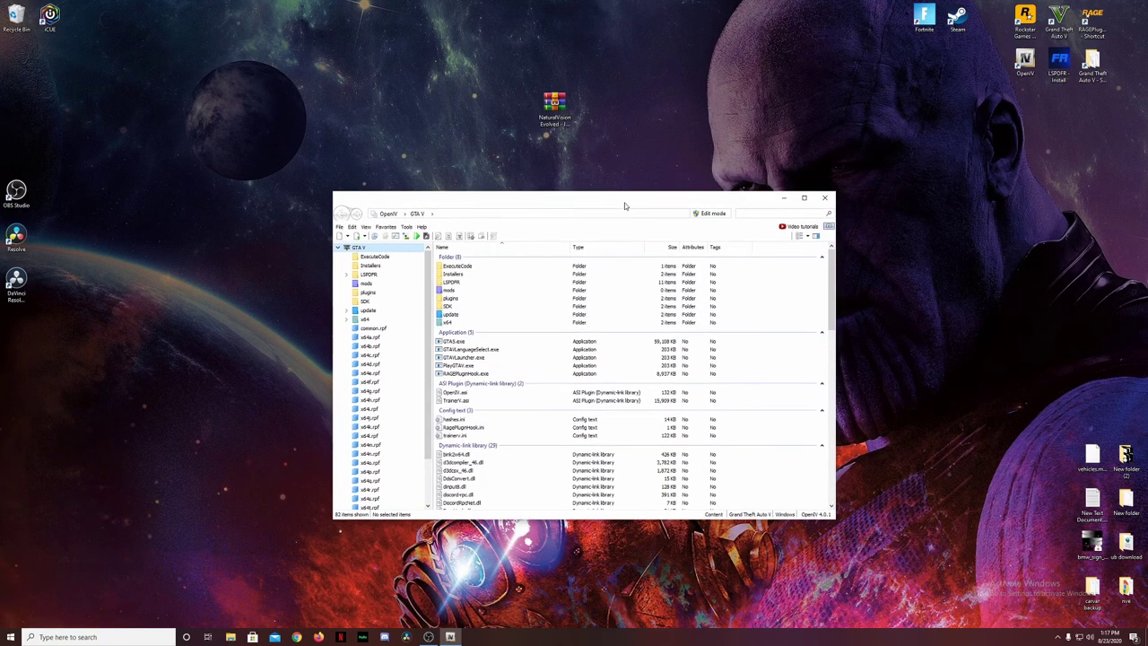
pyautogui.click(825, 199)
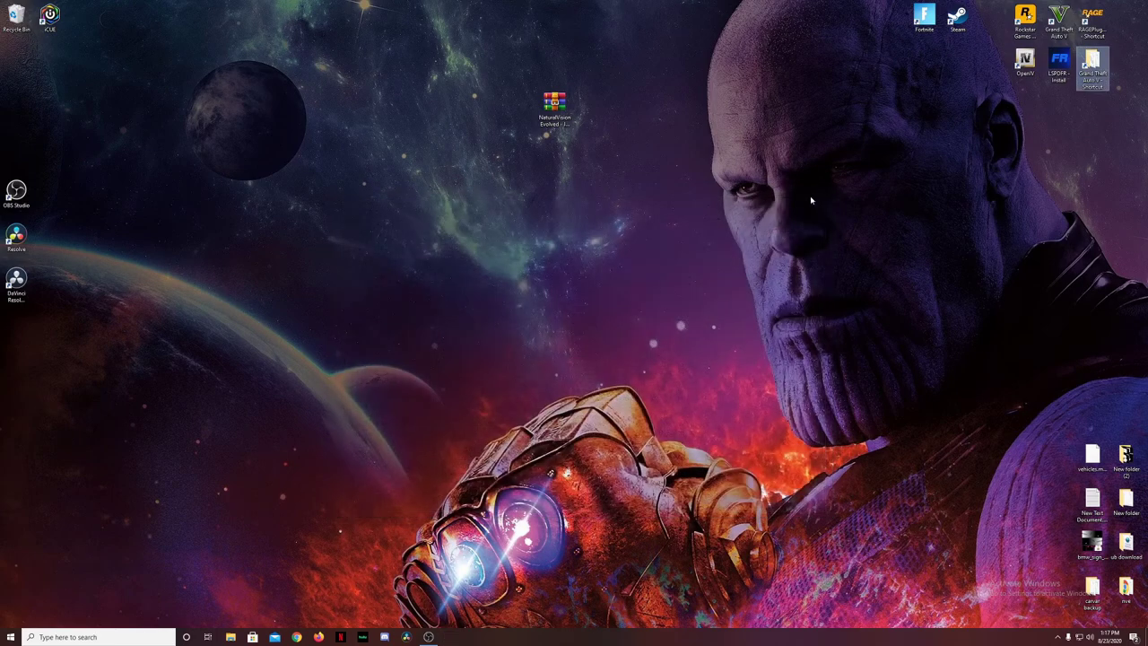
pyautogui.doubleClick(560, 108)
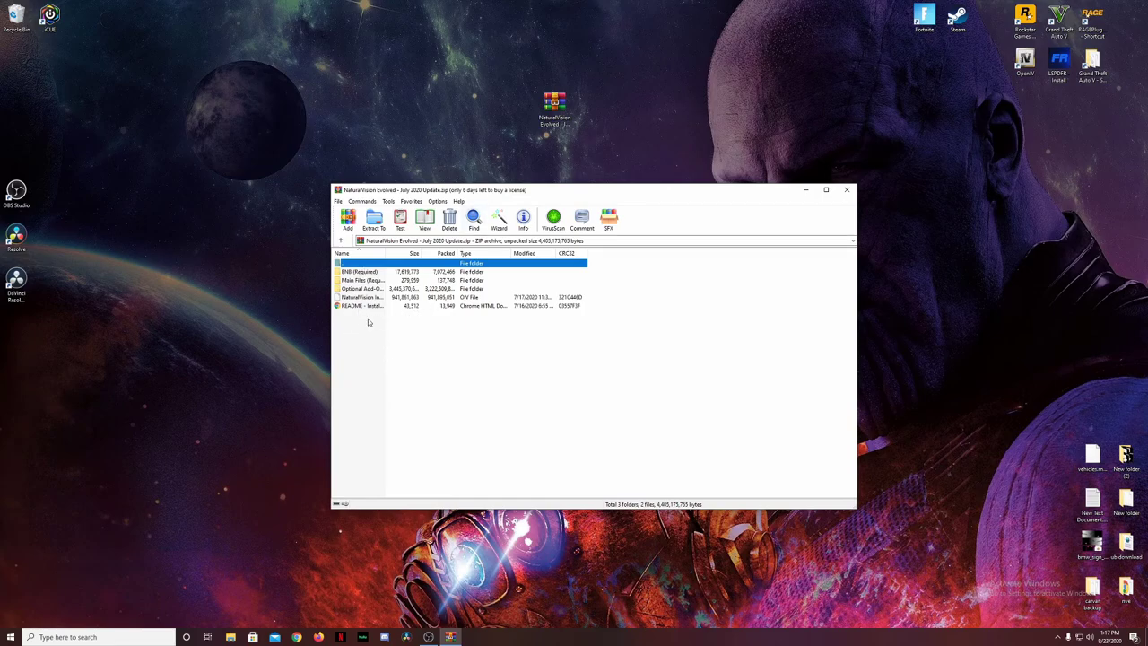
pyautogui.moveTo(597, 275); pyautogui.dragTo(442, 303)
pyautogui.moveTo(1125, 585); pyautogui.dragTo(656, 105)
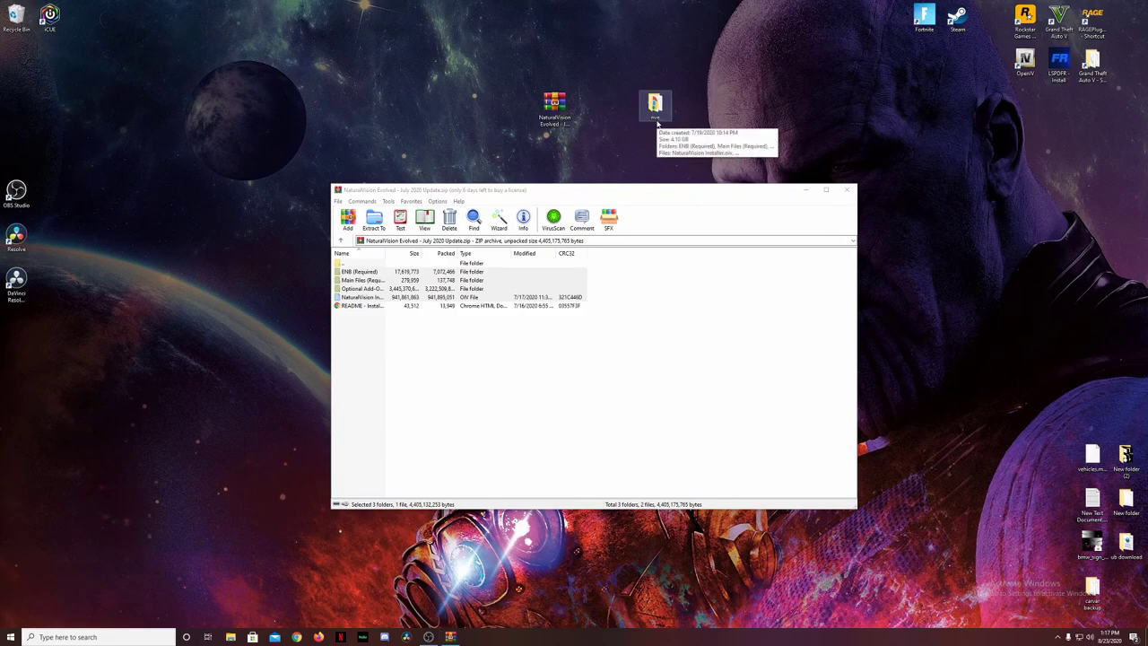
pyautogui.click(844, 193)
# - Place the nve and Grand Theft Auto V folders side by side at full height, then enter ENB (Required)
pyautogui.doubleClick(654, 105)
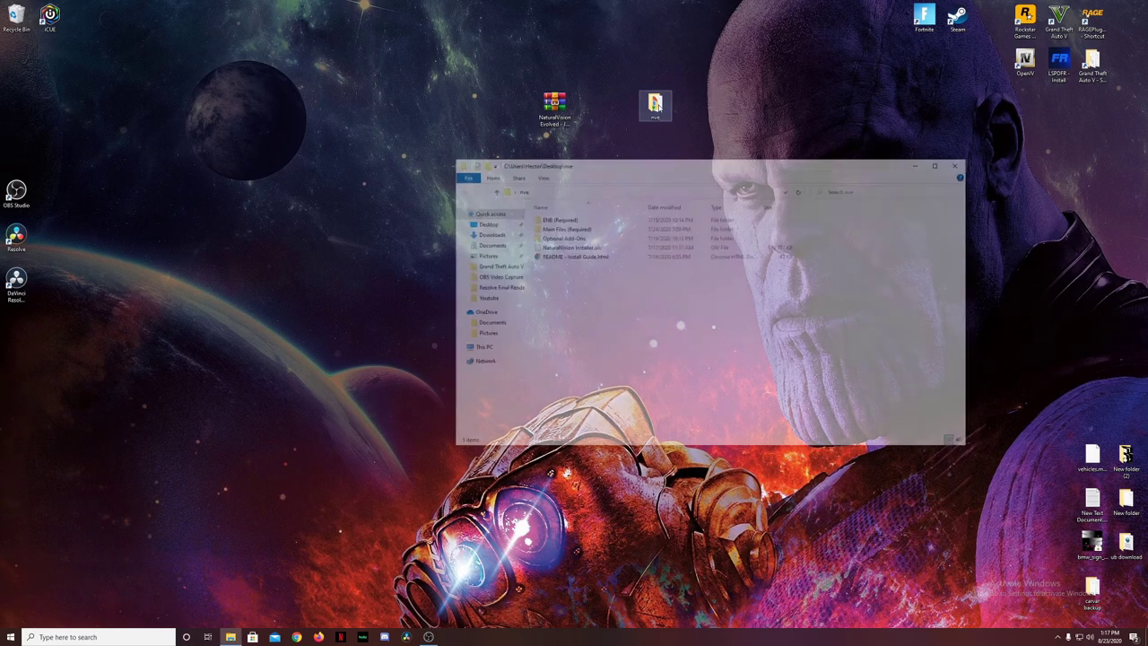
pyautogui.moveTo(707, 166); pyautogui.dragTo(911, 10)
pyautogui.doubleClick(1092, 62)
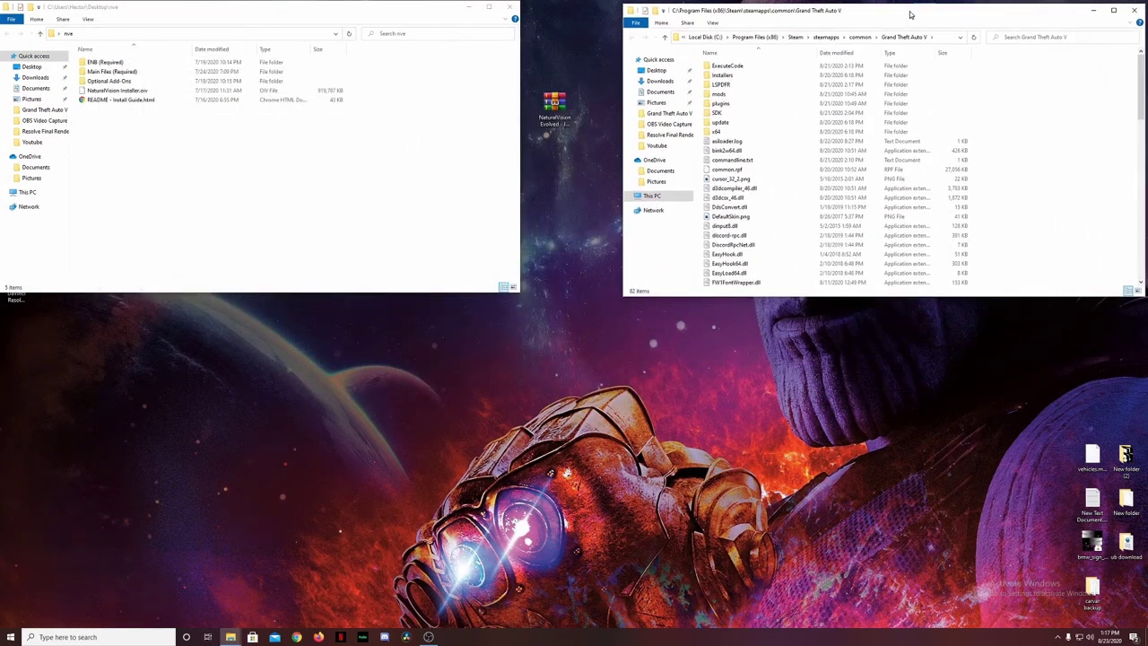
pyautogui.moveTo(804, 293); pyautogui.dragTo(798, 628)
pyautogui.moveTo(331, 293); pyautogui.dragTo(359, 628)
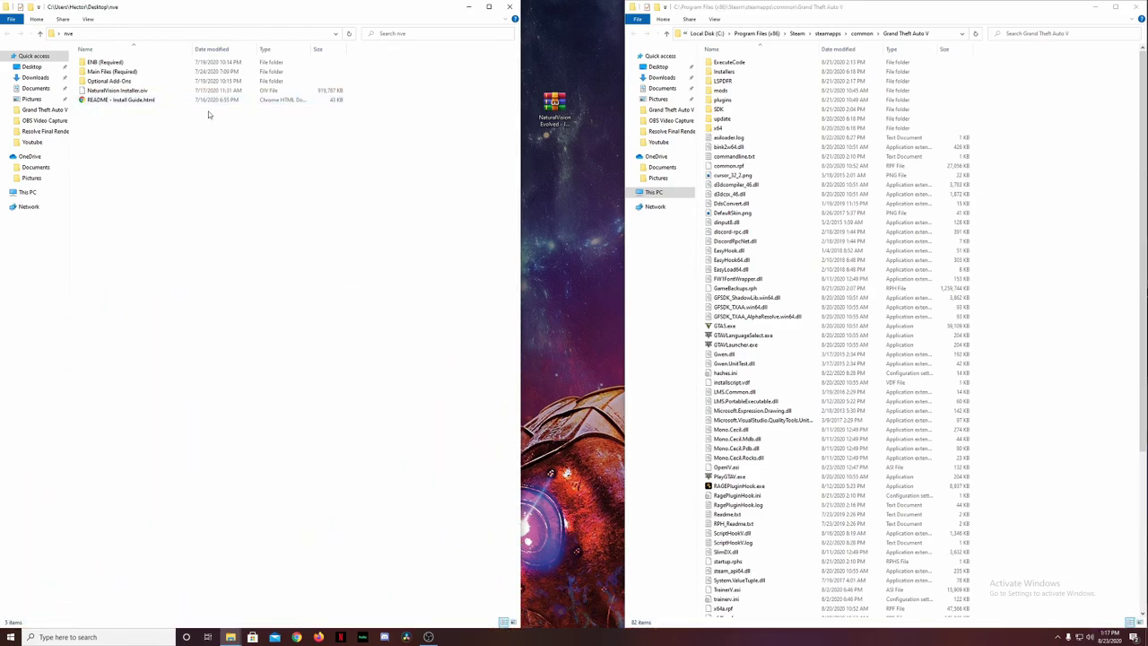
pyautogui.doubleClick(101, 63)
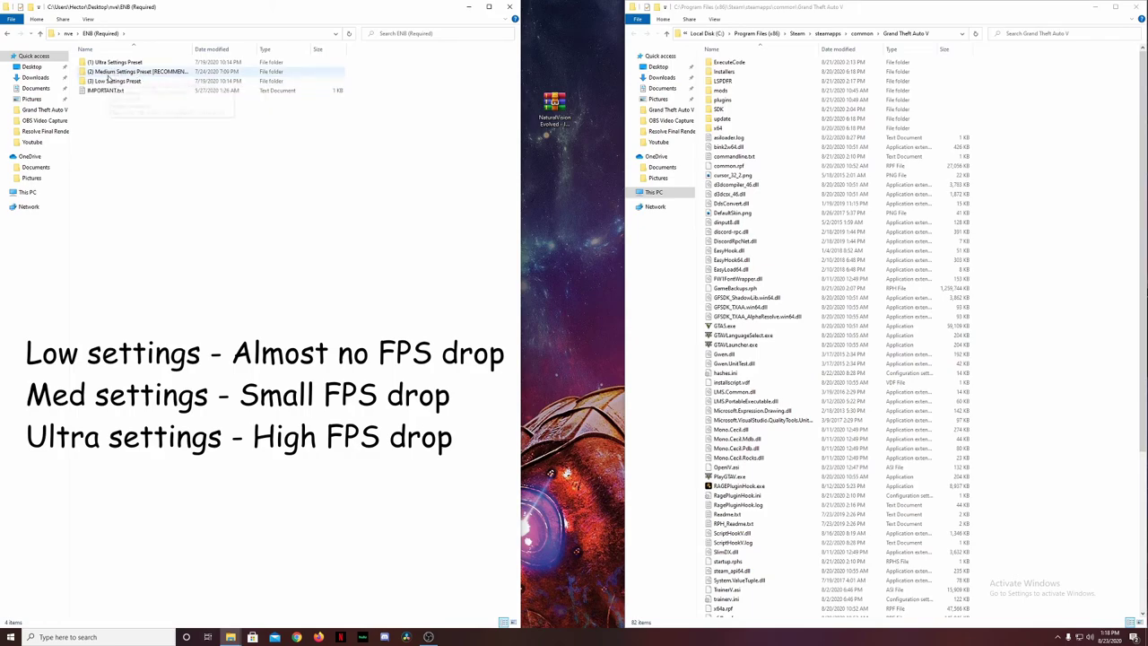
pyautogui.moveTo(132, 75)
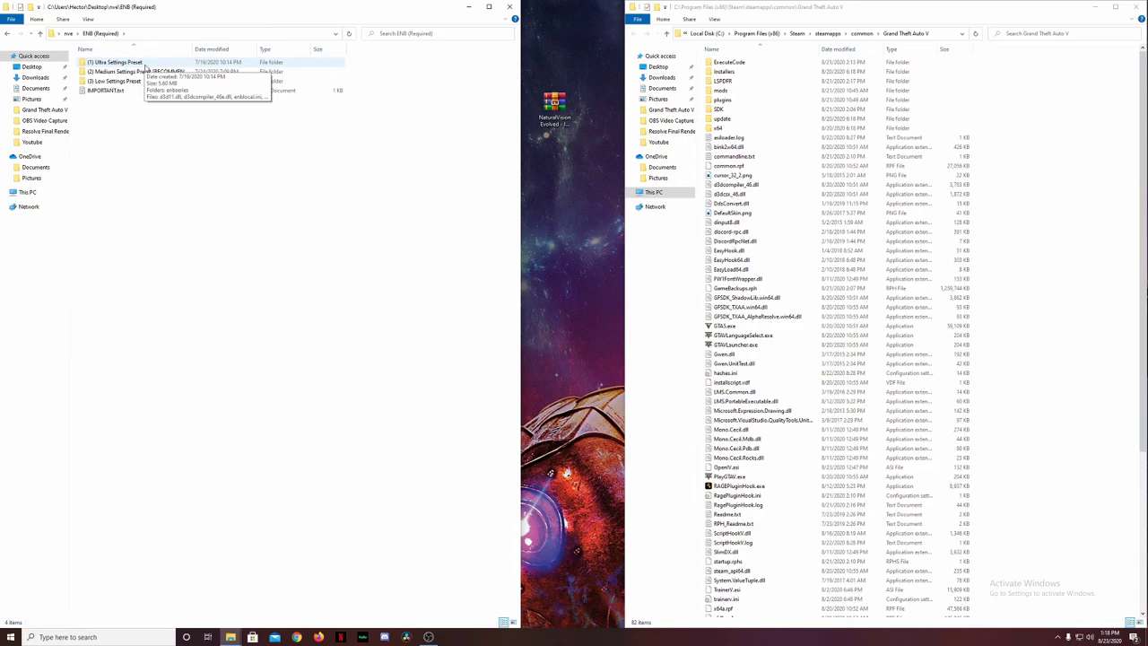
# - Compare the contents of the (1) Ultra and (2) Medium Settings Preset folders
pyautogui.doubleClick(145, 65)
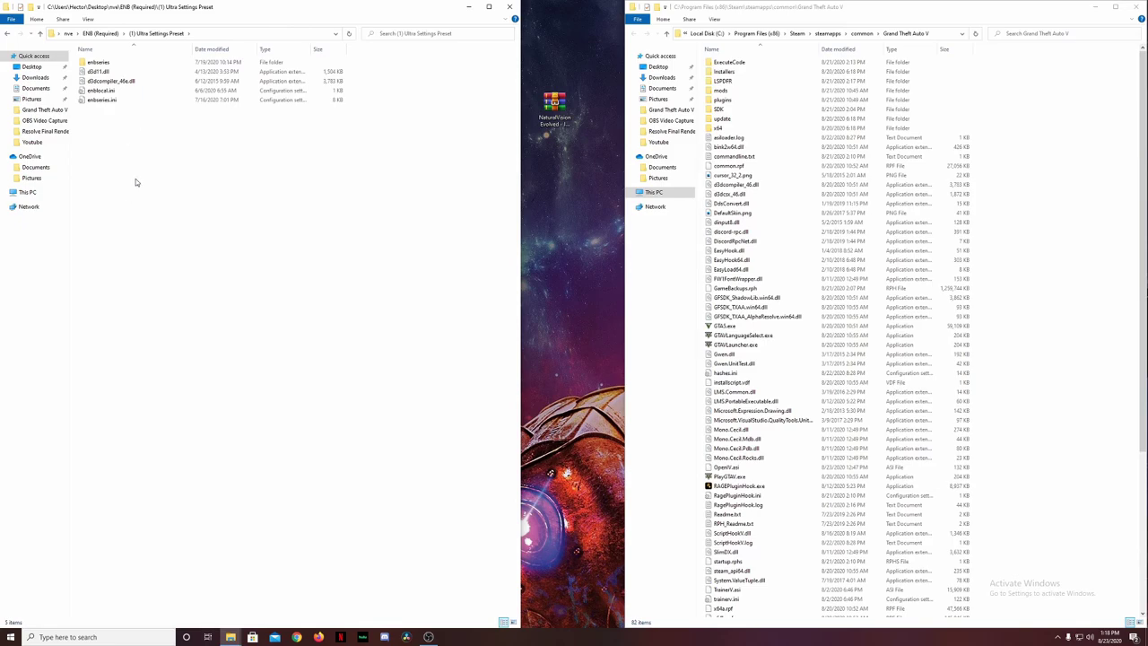
pyautogui.moveTo(107, 130); pyautogui.dragTo(101, 59)
pyautogui.click(103, 34)
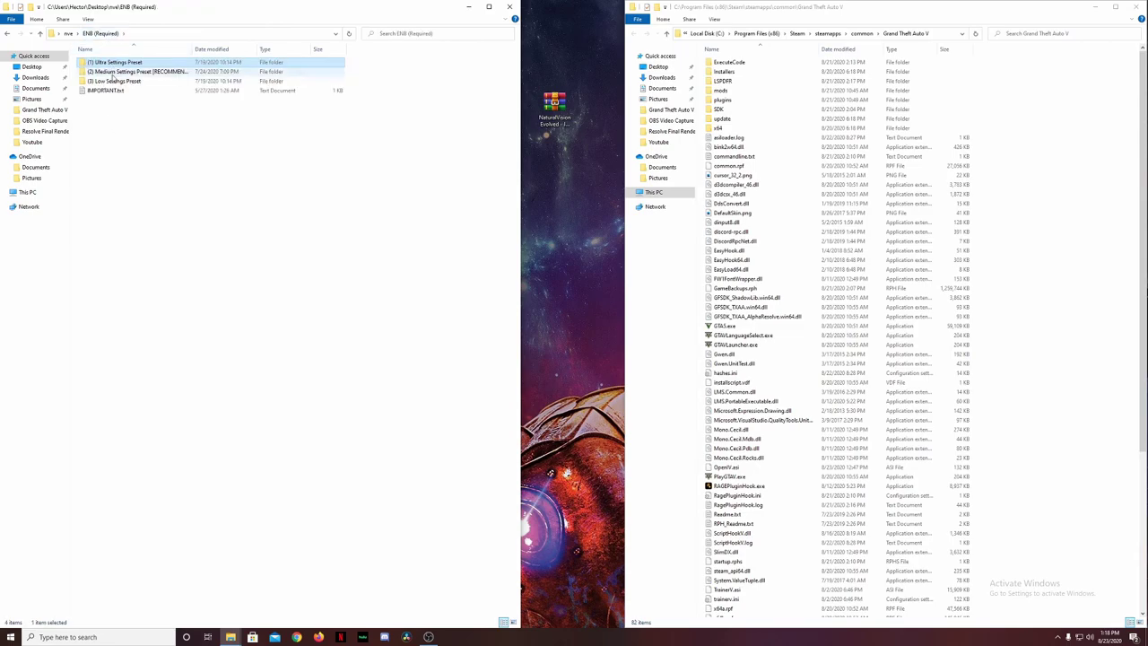
pyautogui.doubleClick(114, 71)
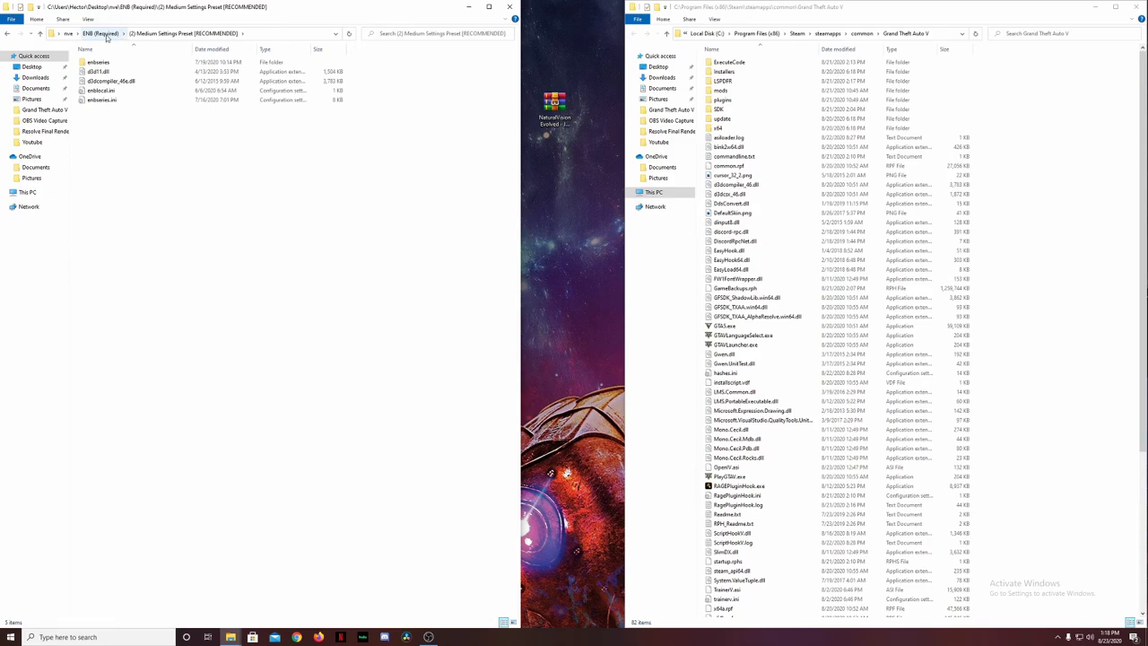
pyautogui.click(100, 33)
pyautogui.doubleClick(106, 62)
pyautogui.click(100, 33)
pyautogui.click(116, 73)
pyautogui.doubleClick(117, 76)
pyautogui.click(106, 34)
pyautogui.doubleClick(121, 65)
# - Copy all (1) Ultra Settings Preset files into the Grand Theft Auto V folder
pyautogui.moveTo(104, 120); pyautogui.dragTo(103, 62)
pyautogui.rightClick(114, 82)
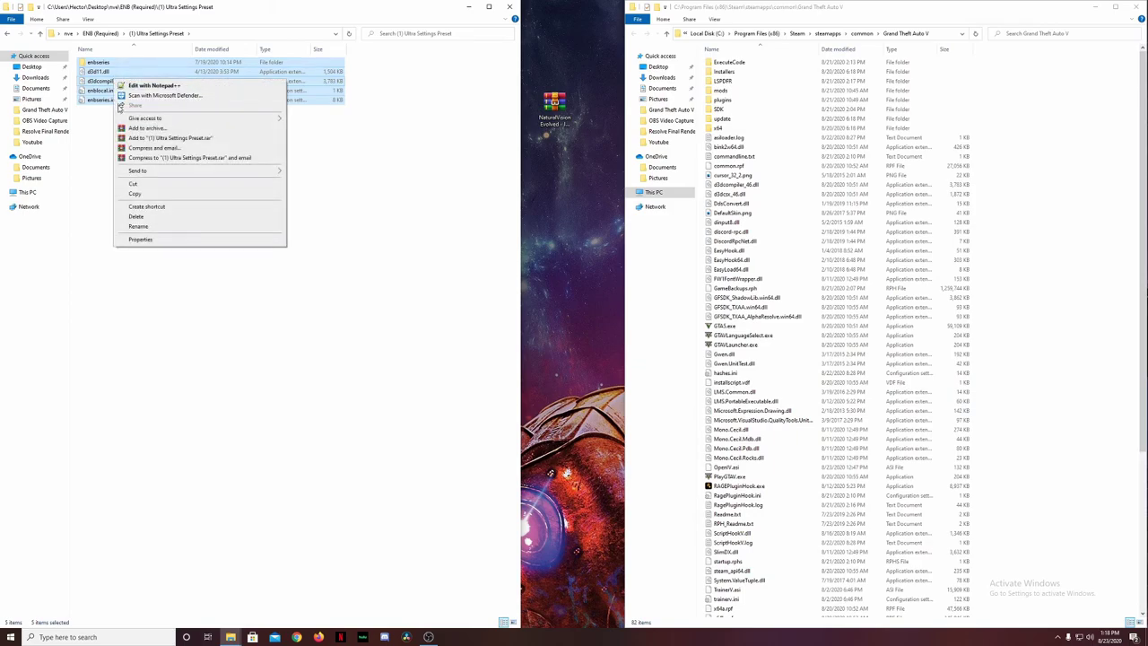
pyautogui.click(149, 197)
pyautogui.click(1092, 323)
pyautogui.rightClick(1092, 323)
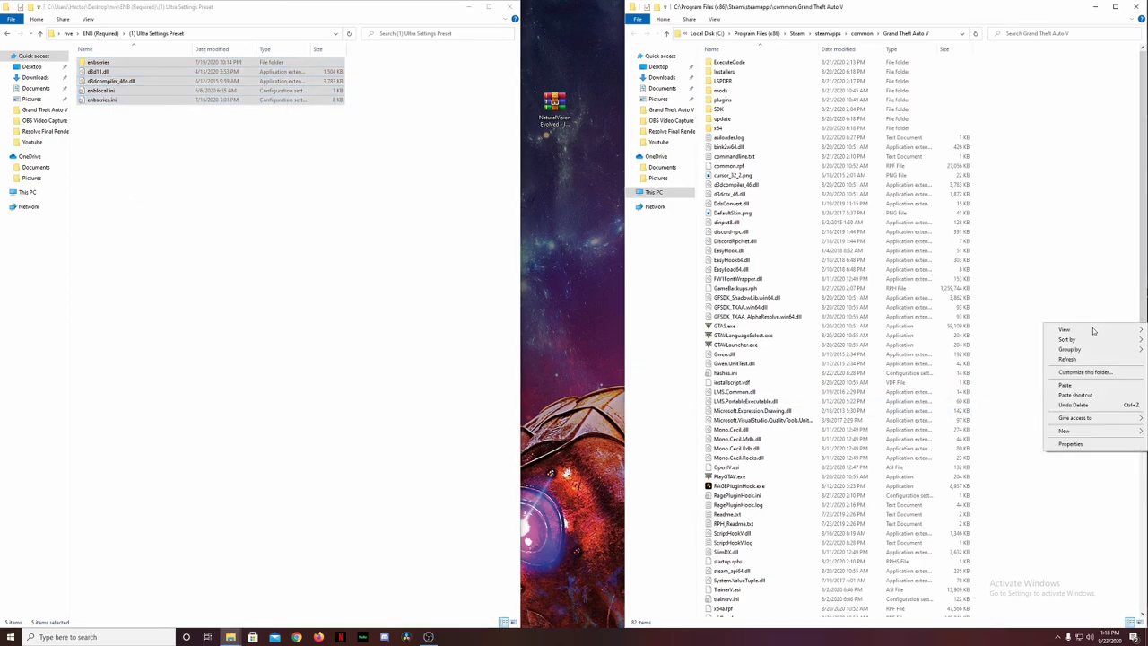
pyautogui.click(1076, 384)
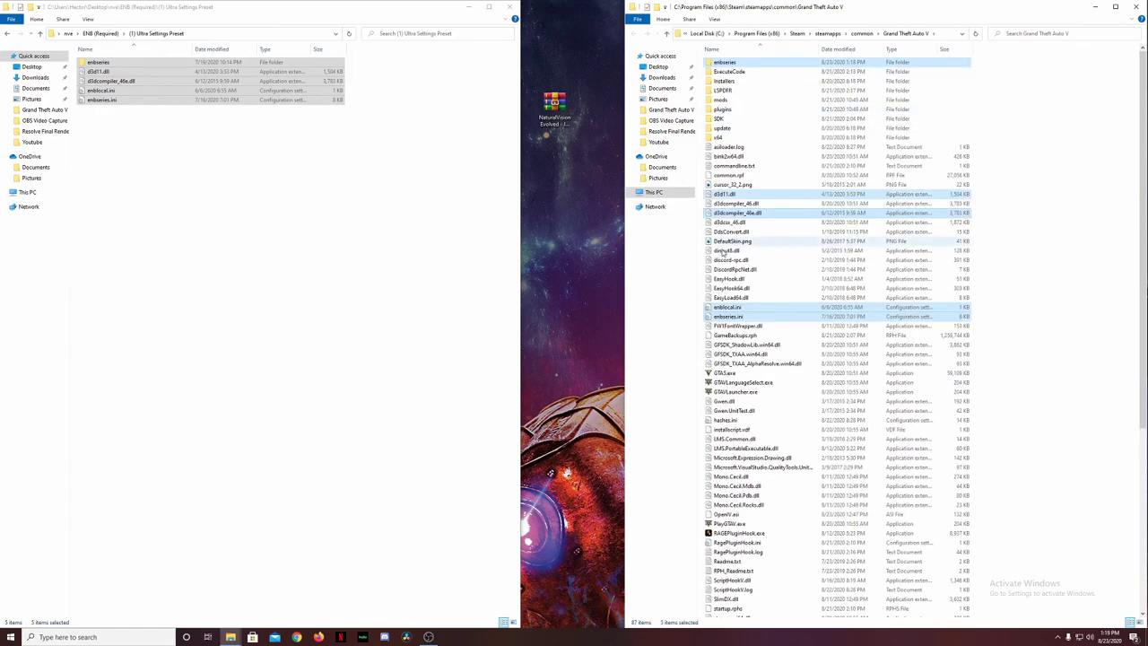
pyautogui.click(101, 33)
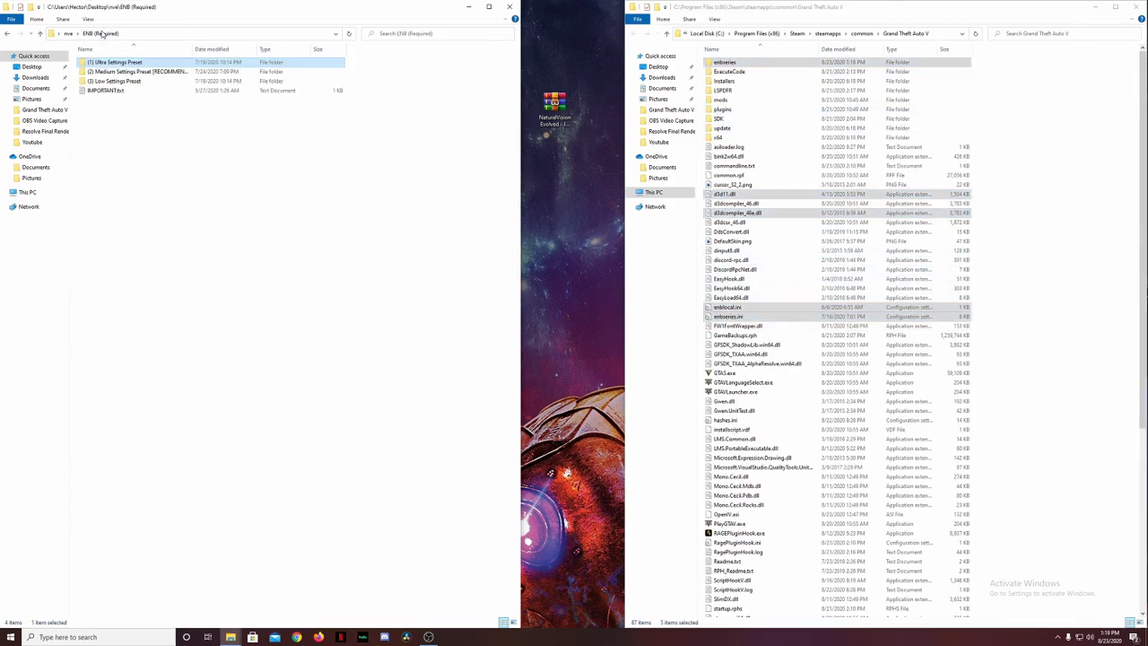
pyautogui.click(68, 33)
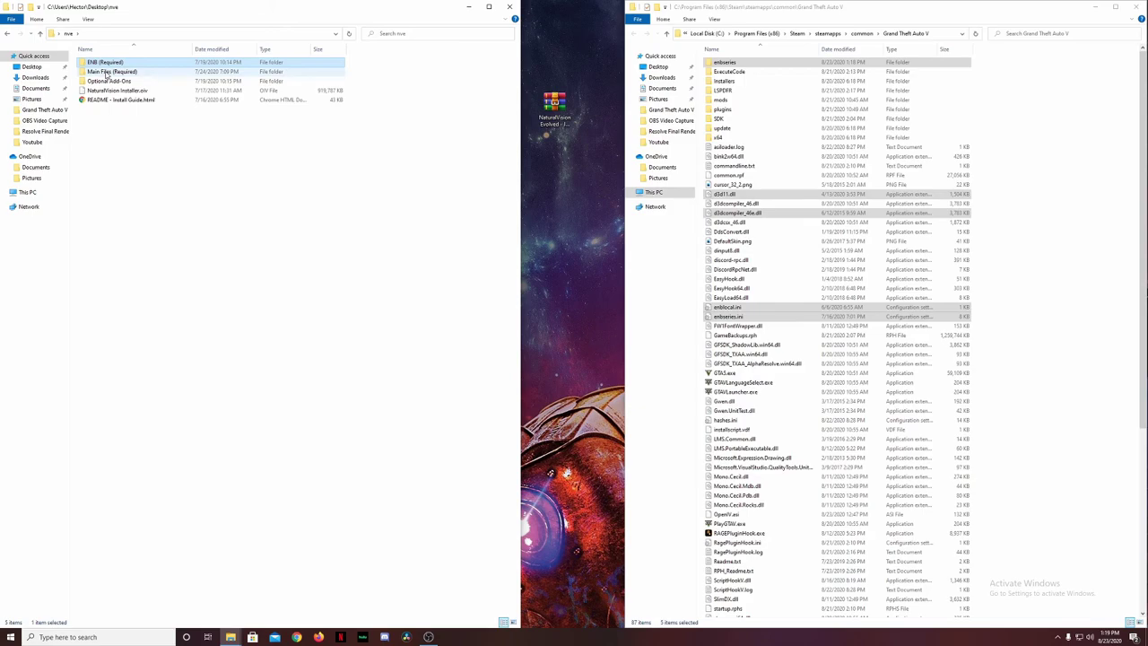
# - Drag timecyclemods.asi and timecyclemods.ini from the zip's Main Files (Required) into the GTA V folder, then close that window
pyautogui.doubleClick(106, 72)
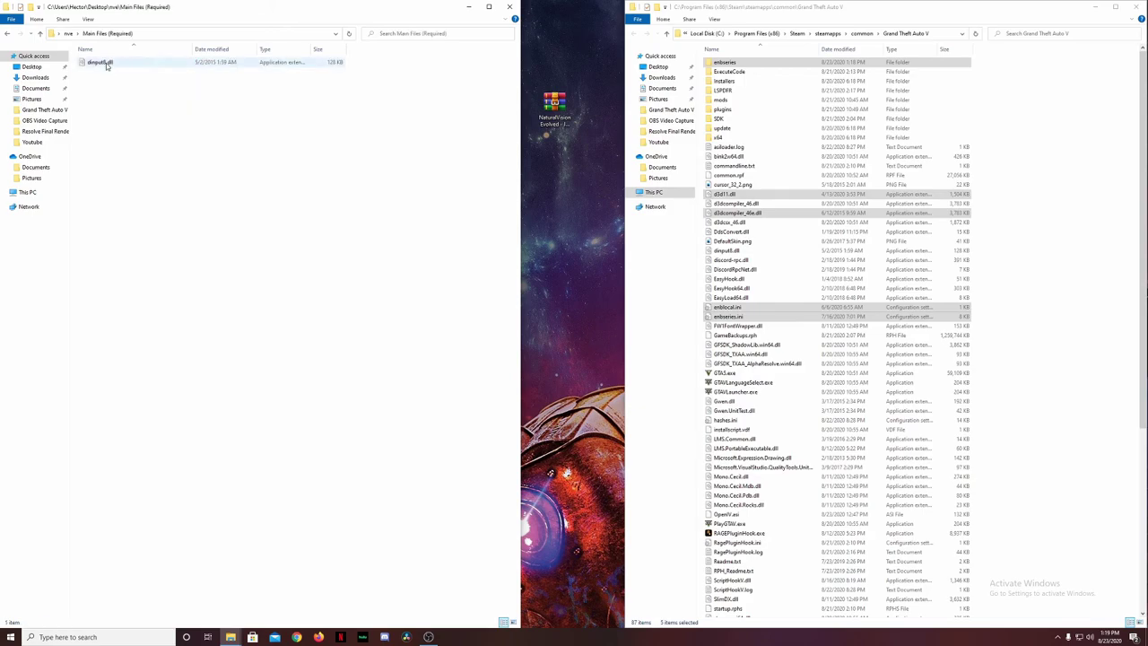
pyautogui.doubleClick(557, 105)
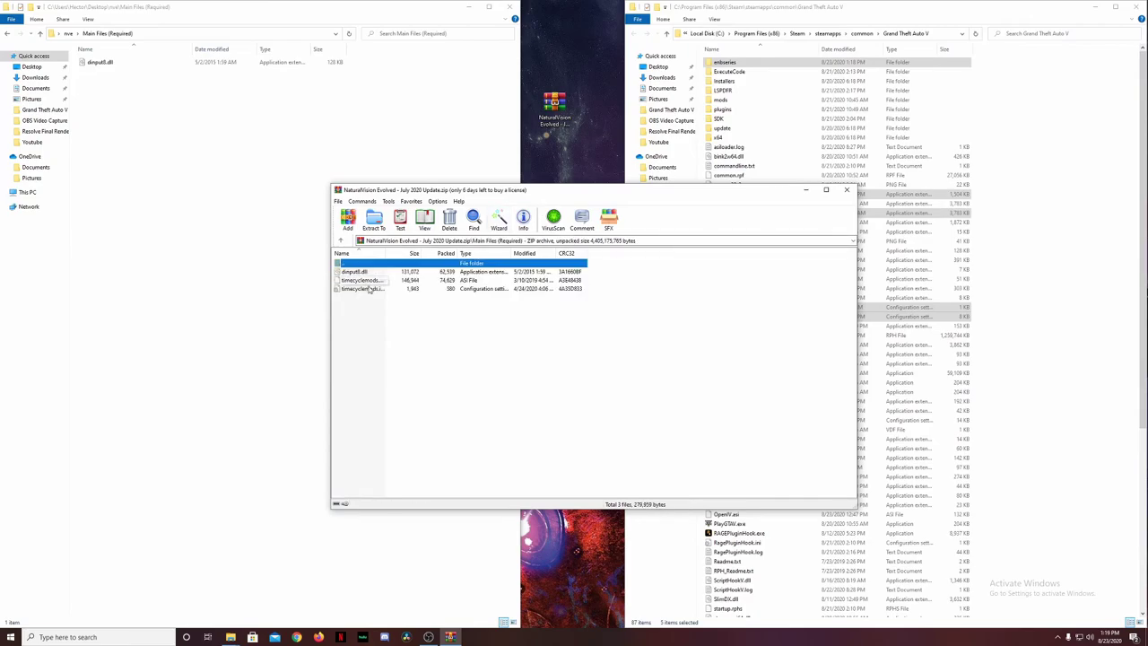
pyautogui.moveTo(449, 191); pyautogui.dragTo(174, 176)
pyautogui.moveTo(91, 293); pyautogui.dragTo(92, 273)
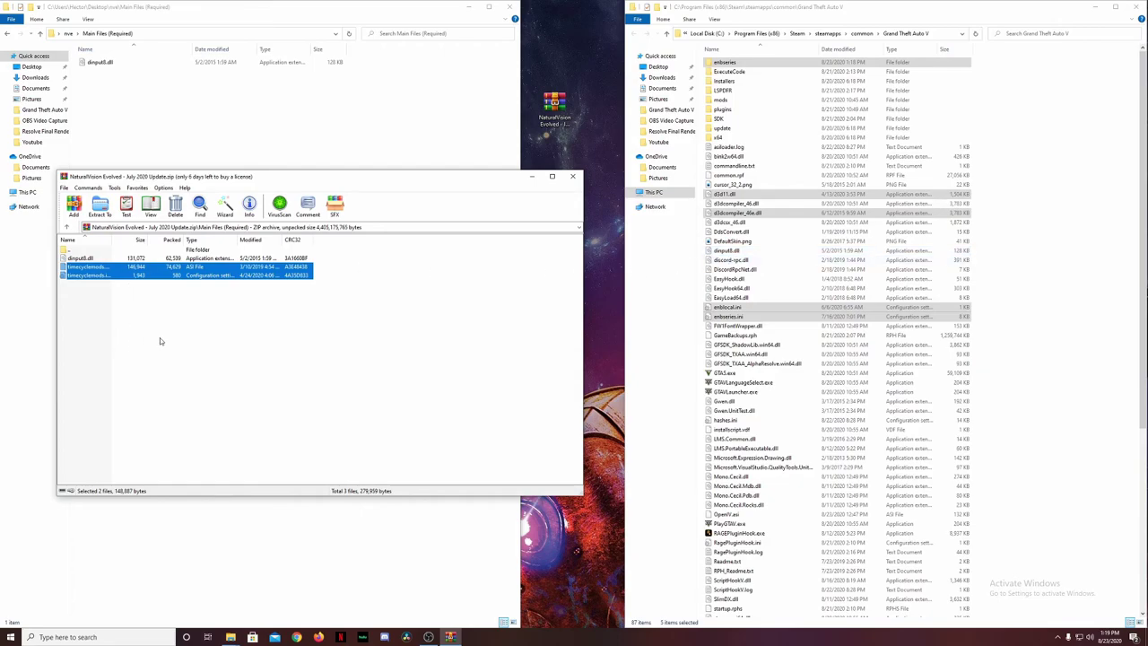
pyautogui.moveTo(93, 271); pyautogui.dragTo(1083, 366)
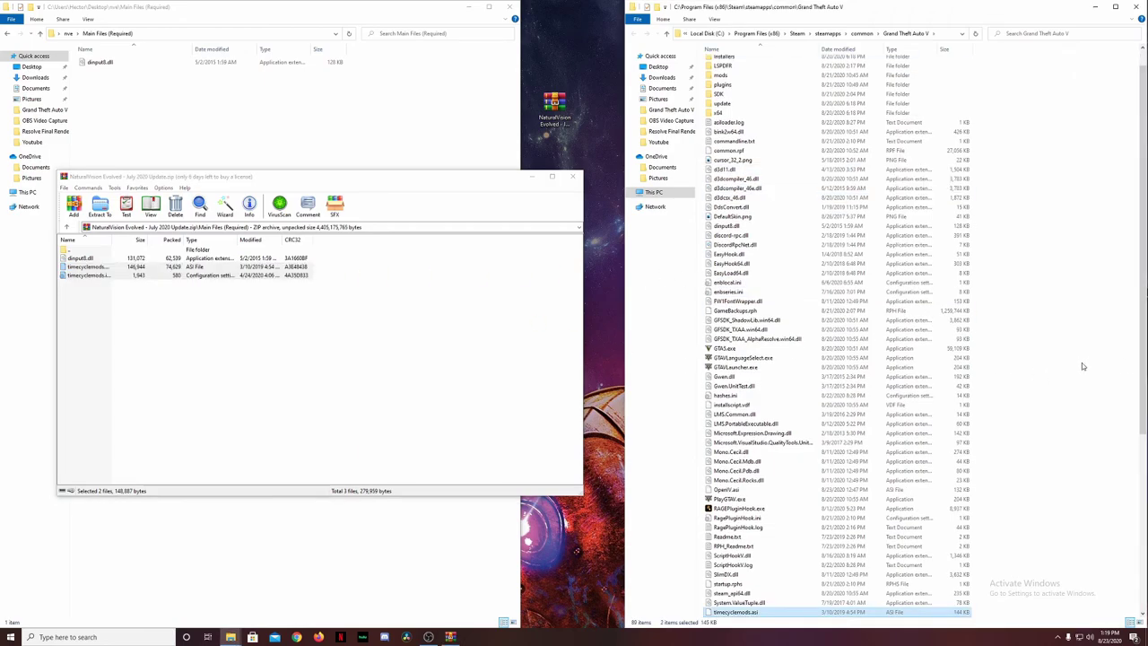
pyautogui.scroll(-5, 1032, 368)
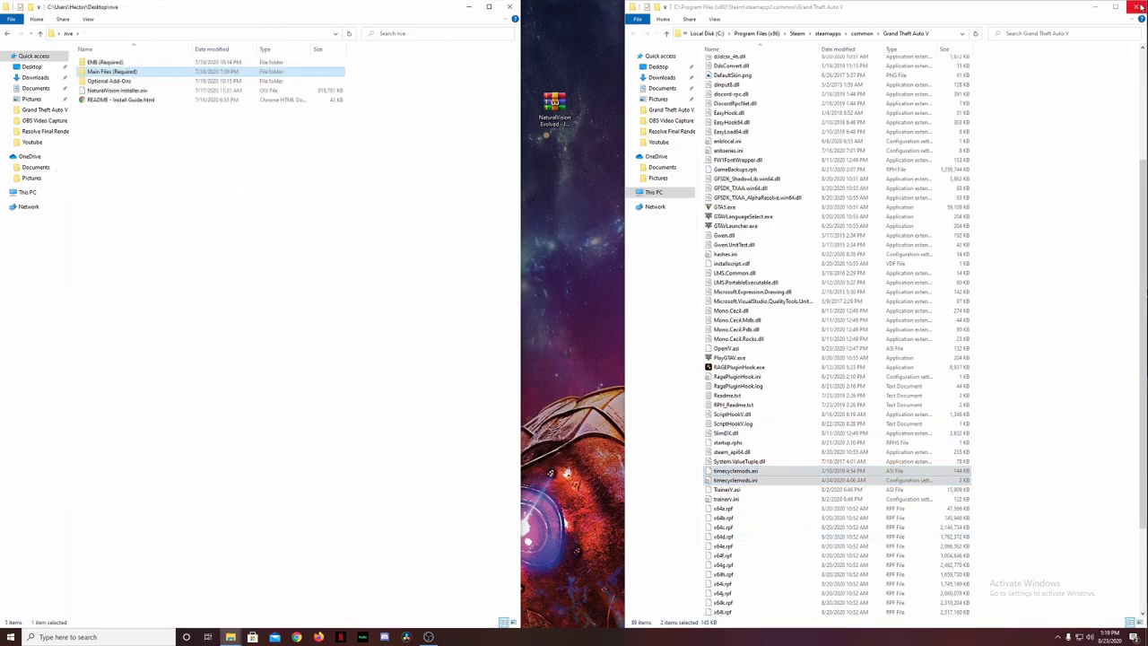
pyautogui.click(1138, 7)
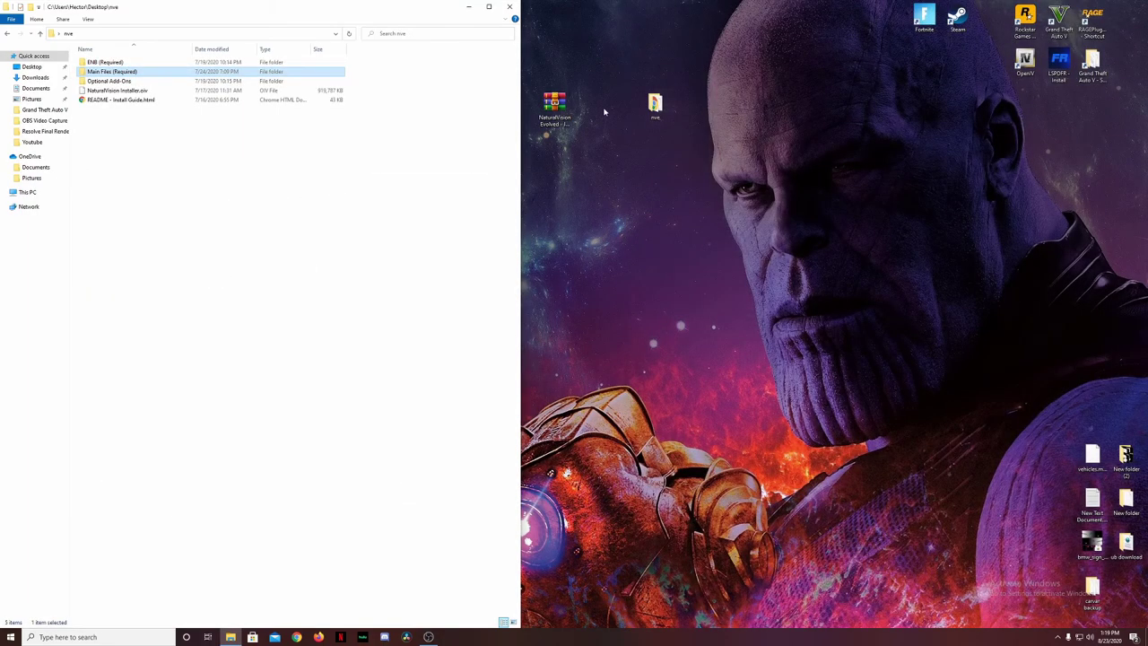
# - Look over the nve folder's installer and Optional Add-Ons, close the window, and relaunch OpenIV
pyautogui.moveTo(452, 7); pyautogui.dragTo(523, 72)
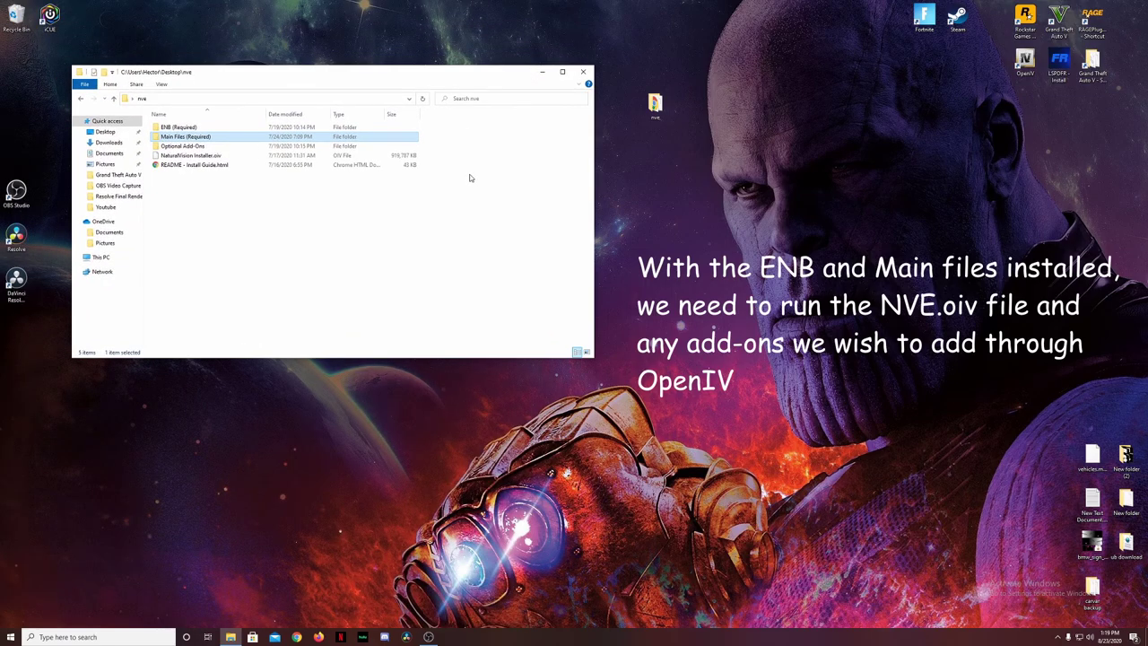
pyautogui.click(186, 156)
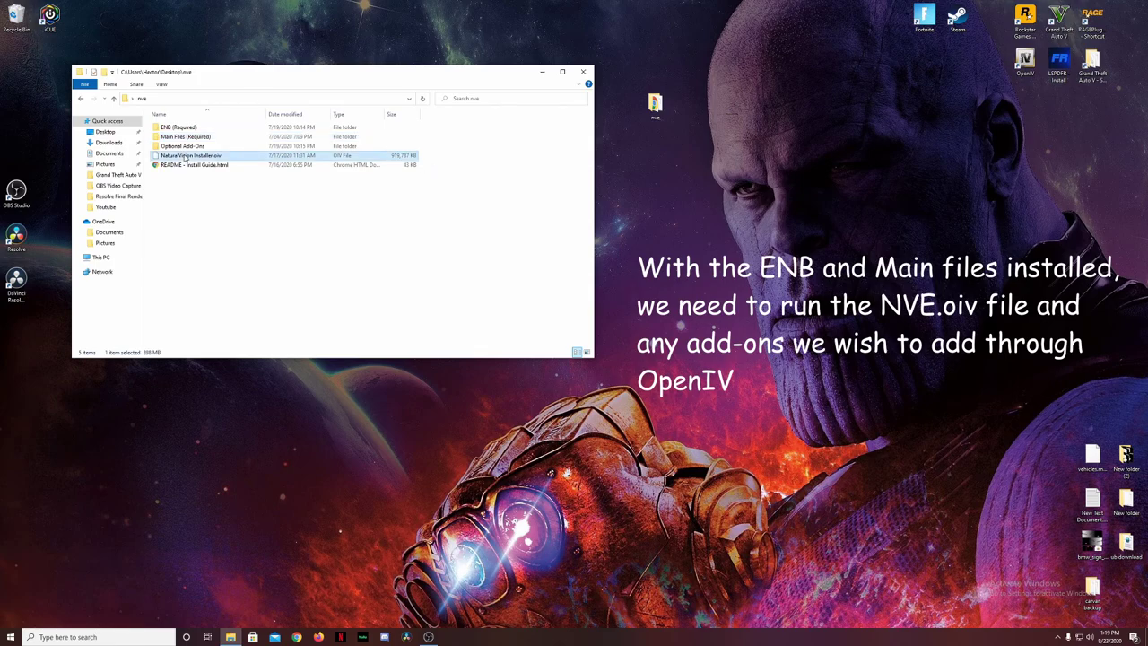
pyautogui.doubleClick(192, 146)
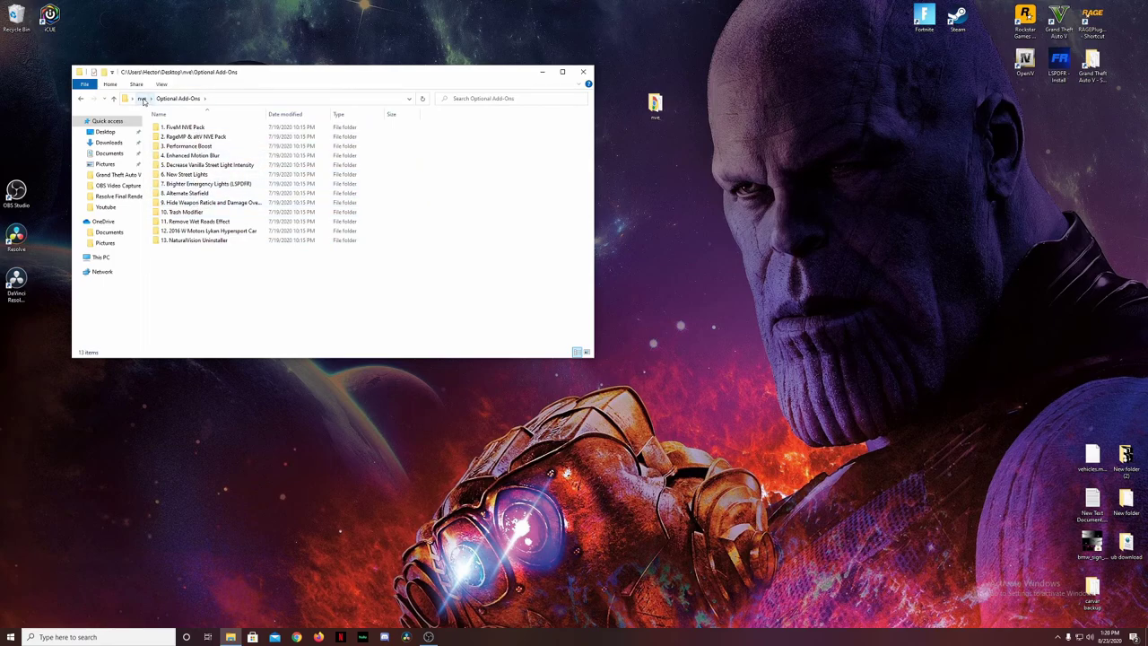
pyautogui.click(141, 99)
pyautogui.click(584, 72)
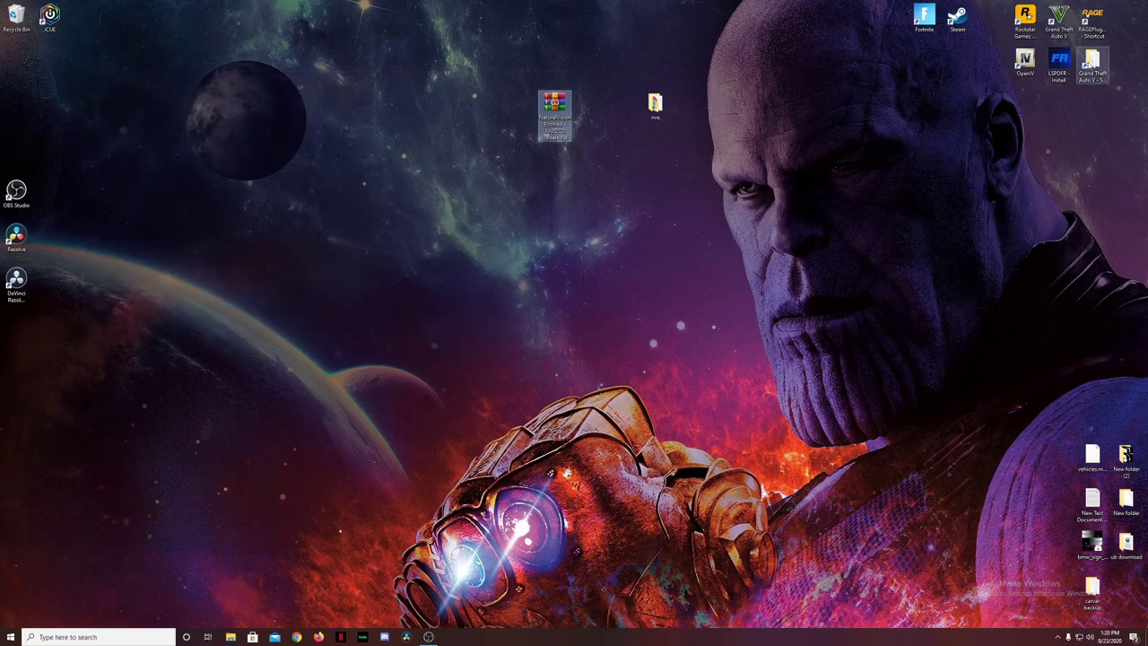
pyautogui.doubleClick(1024, 63)
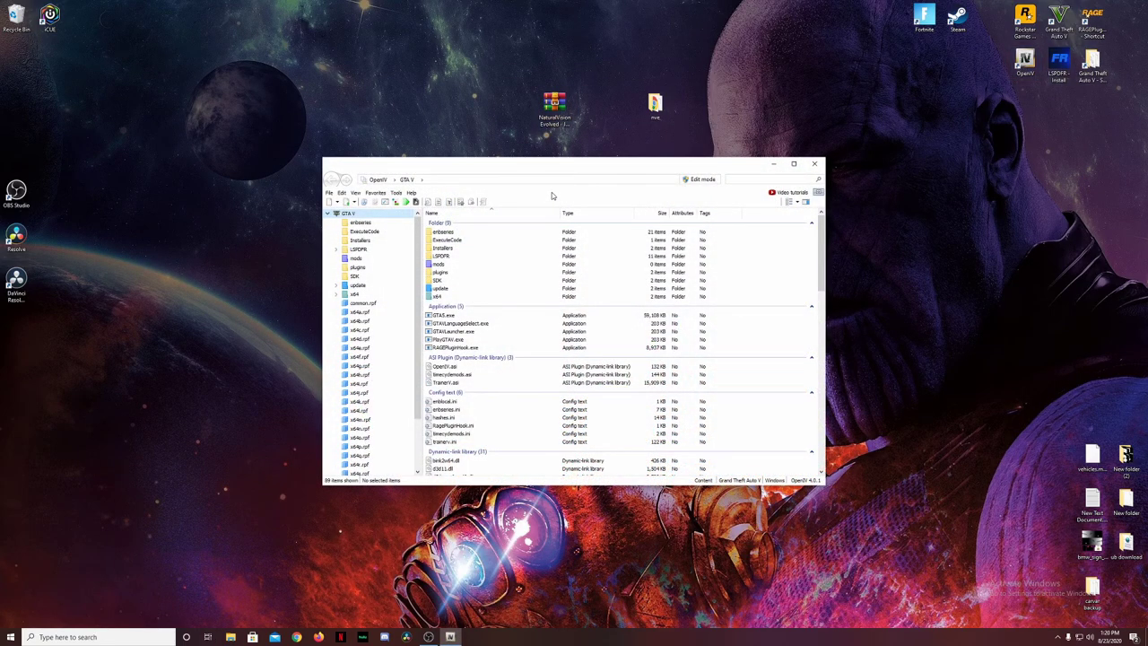
# - Check the Tools menu, then open OpenIV's package installer file picker
pyautogui.click(395, 192)
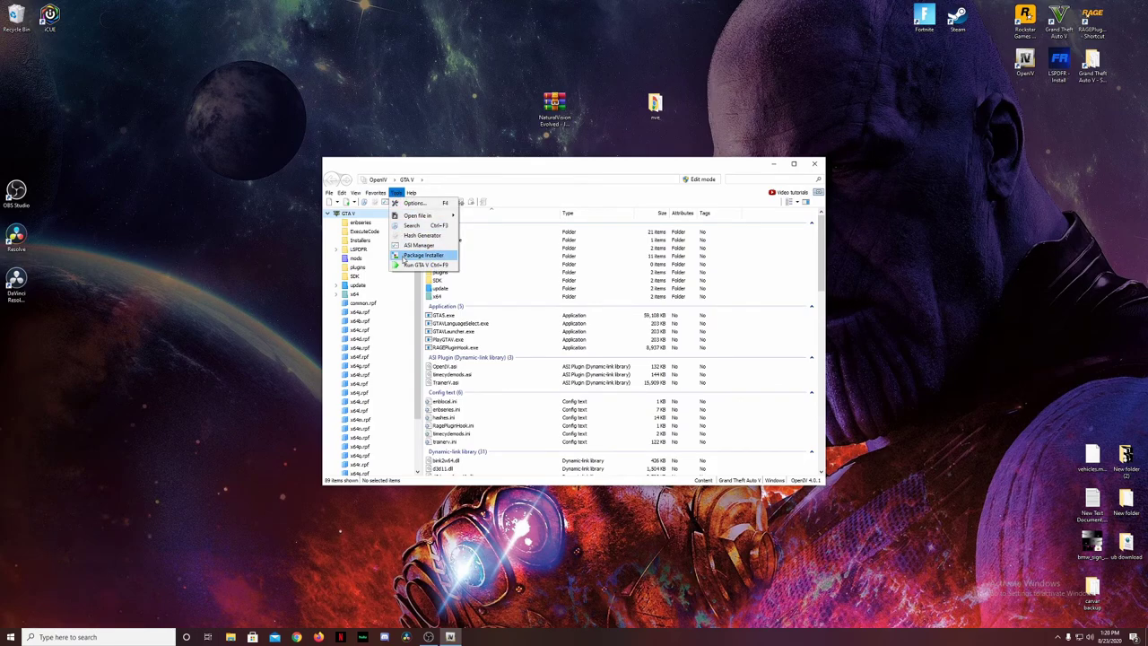
pyautogui.click(534, 195)
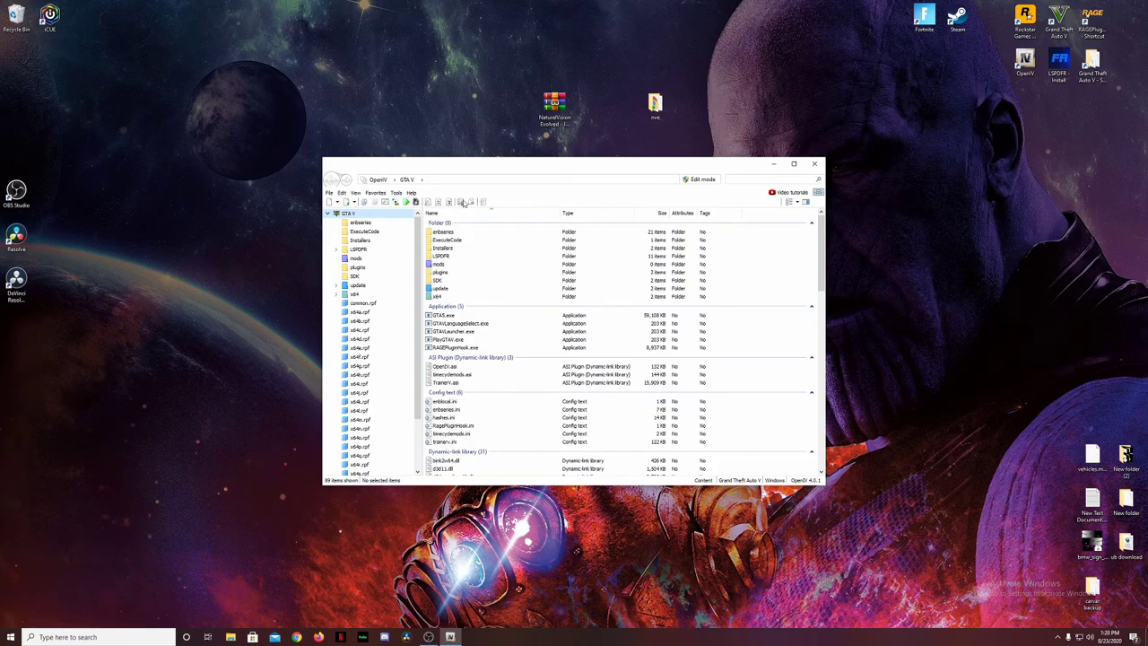
pyautogui.click(396, 192)
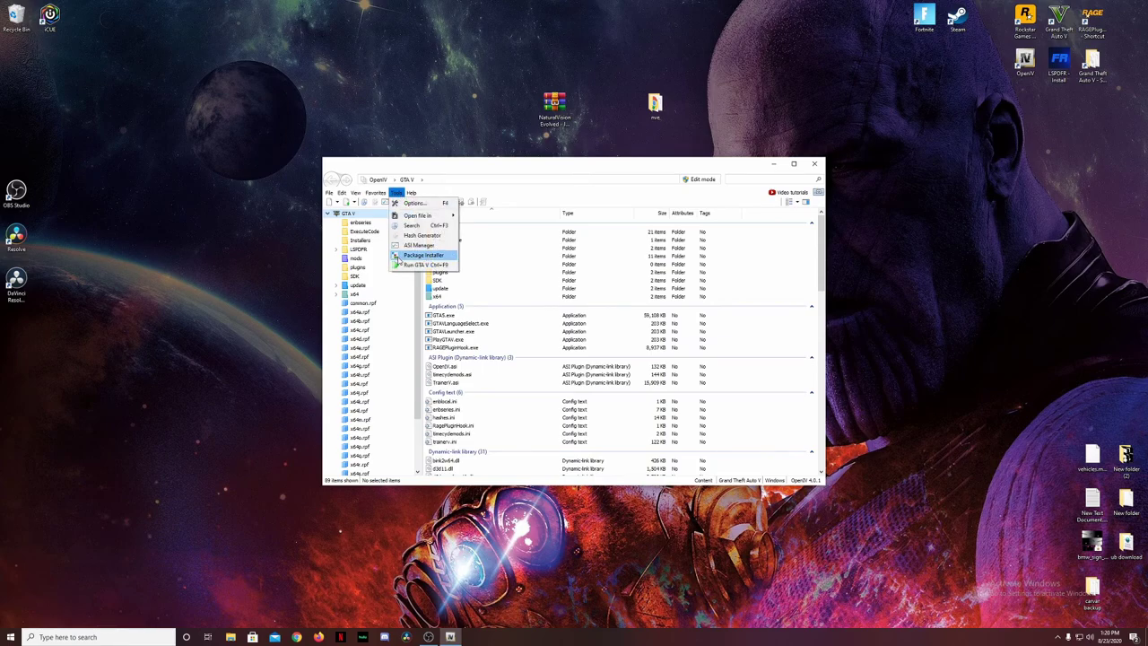
pyautogui.click(397, 192)
pyautogui.click(399, 192)
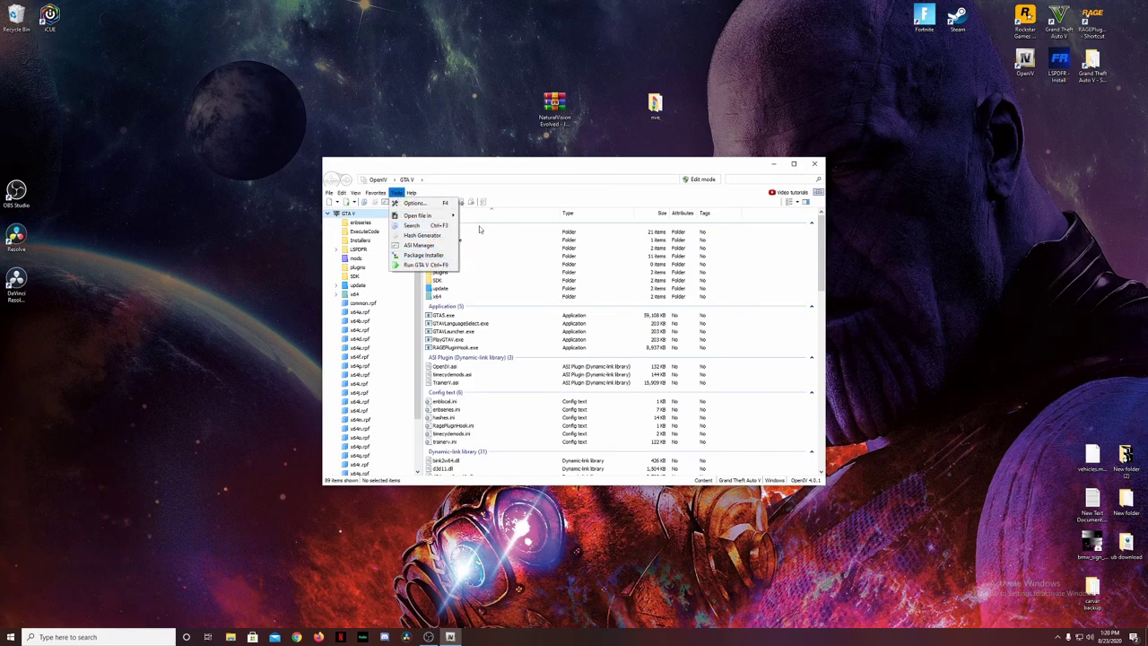
pyautogui.click(395, 192)
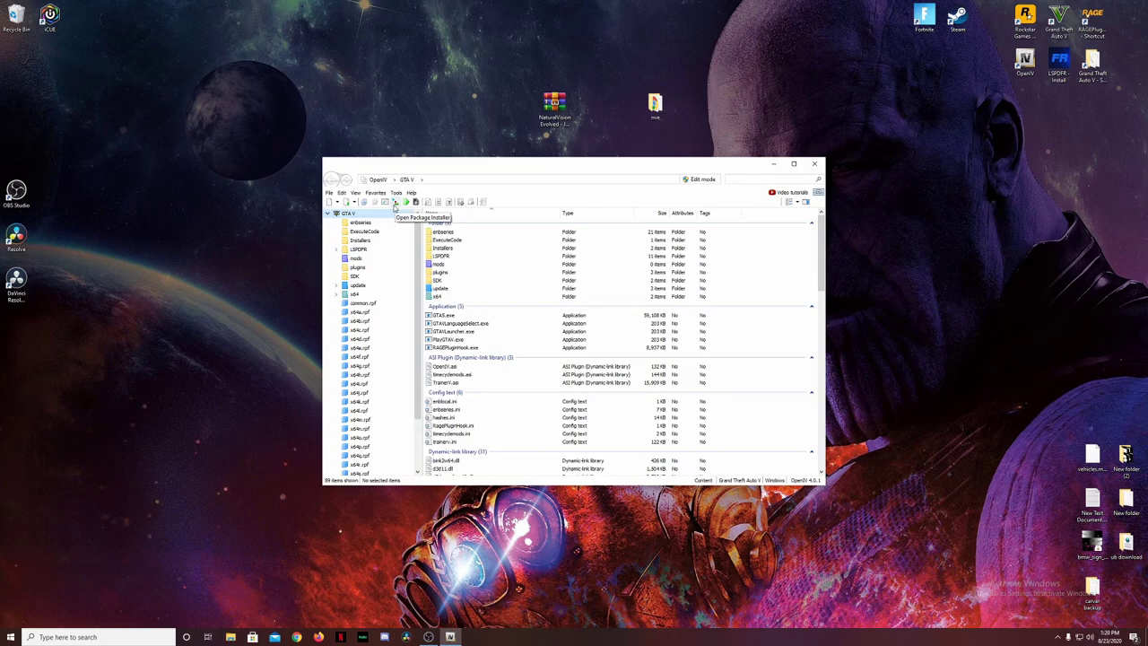
pyautogui.click(396, 204)
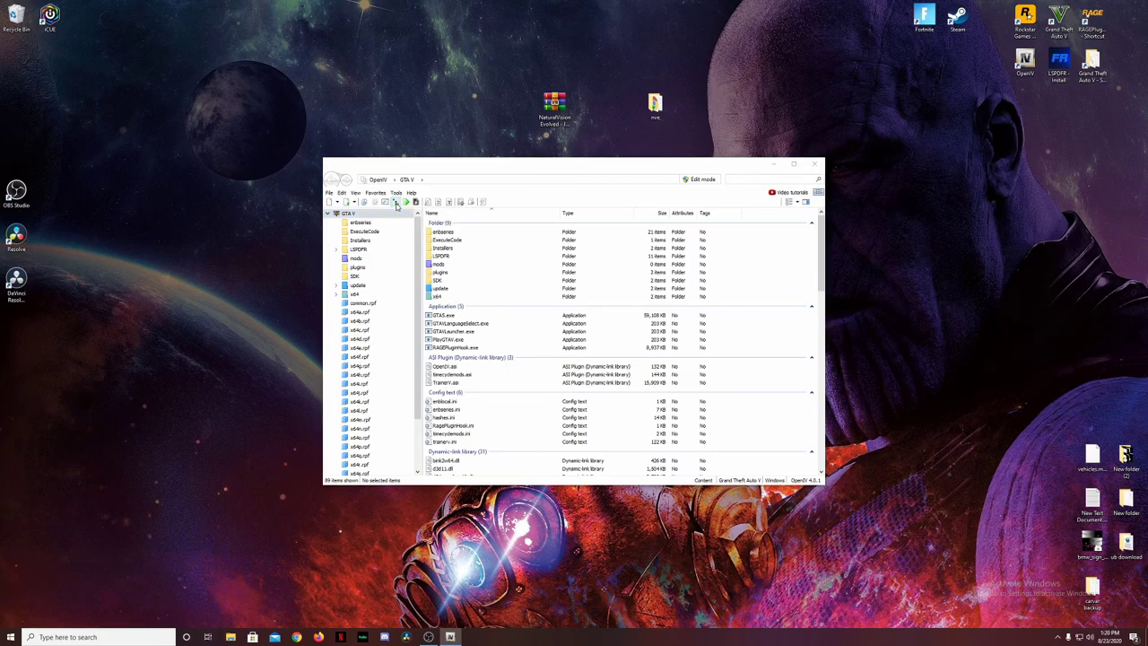
# - Load Desktop > nve > NaturalVision Installer.oiv, review its description, and start the install
pyautogui.moveTo(635, 184); pyautogui.dragTo(318, 141)
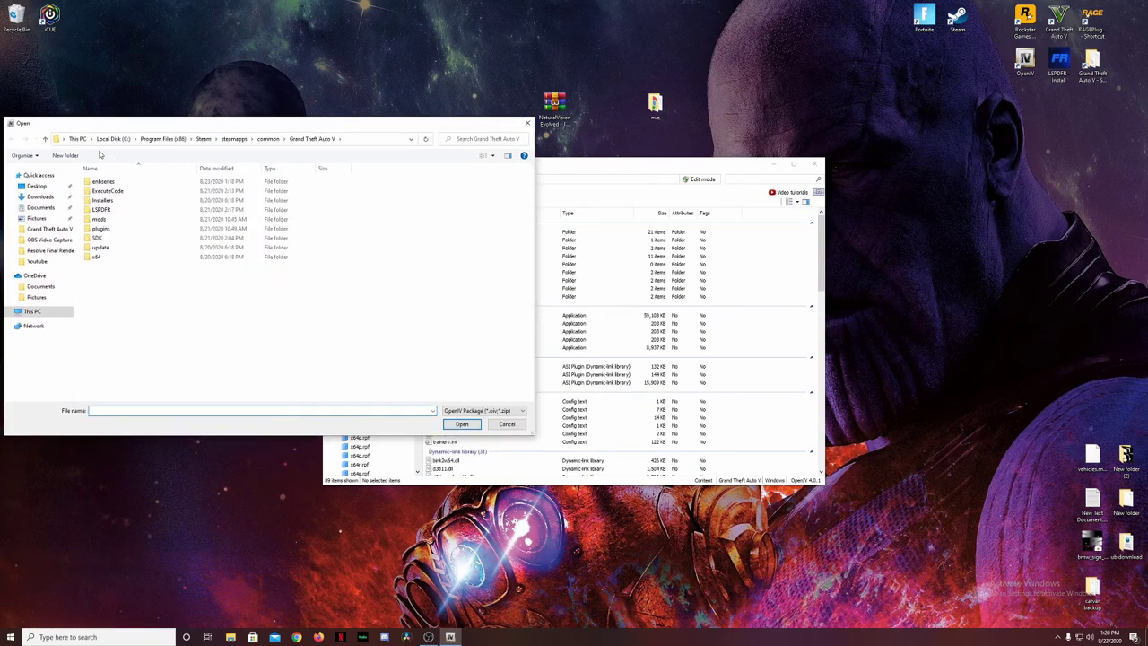
pyautogui.click(40, 187)
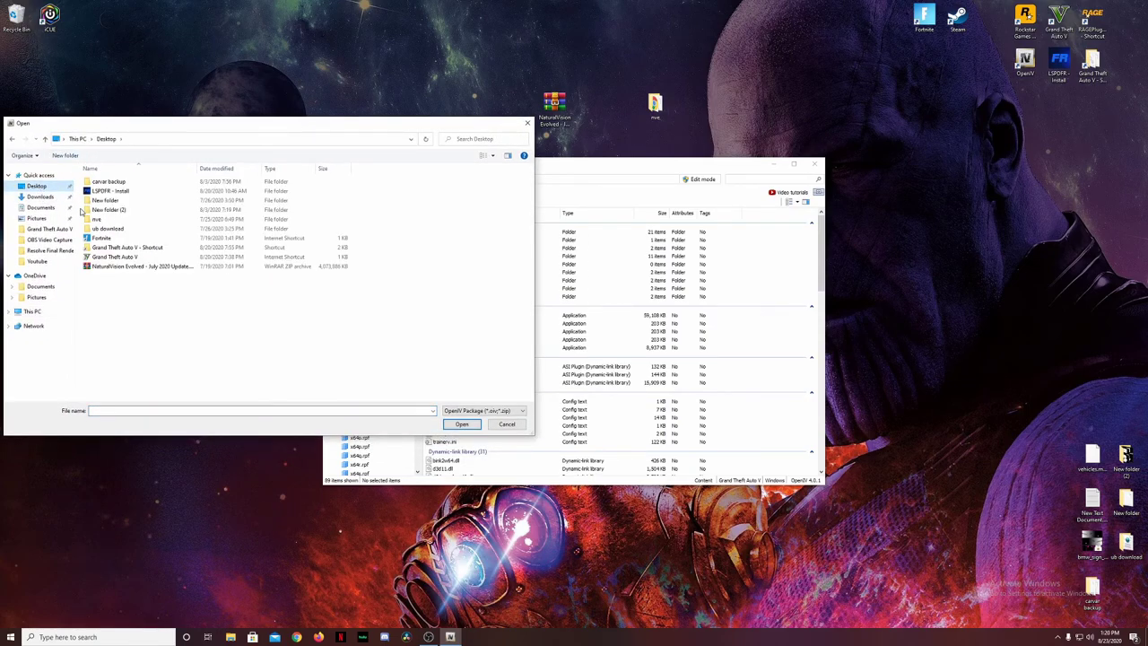
pyautogui.doubleClick(97, 220)
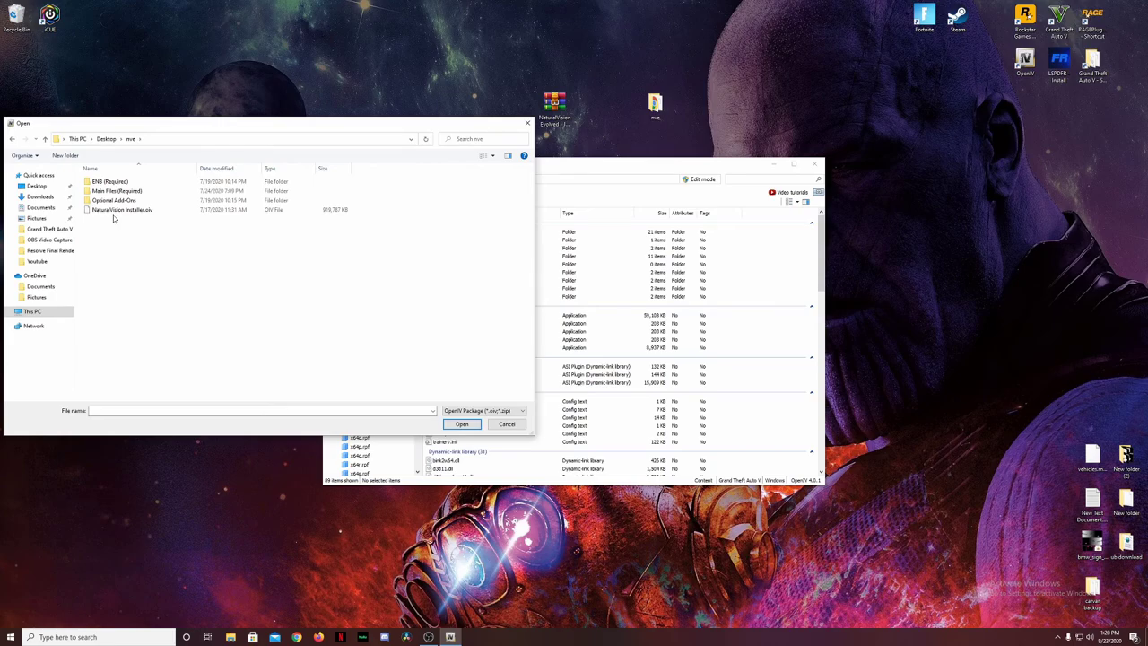
pyautogui.doubleClick(126, 210)
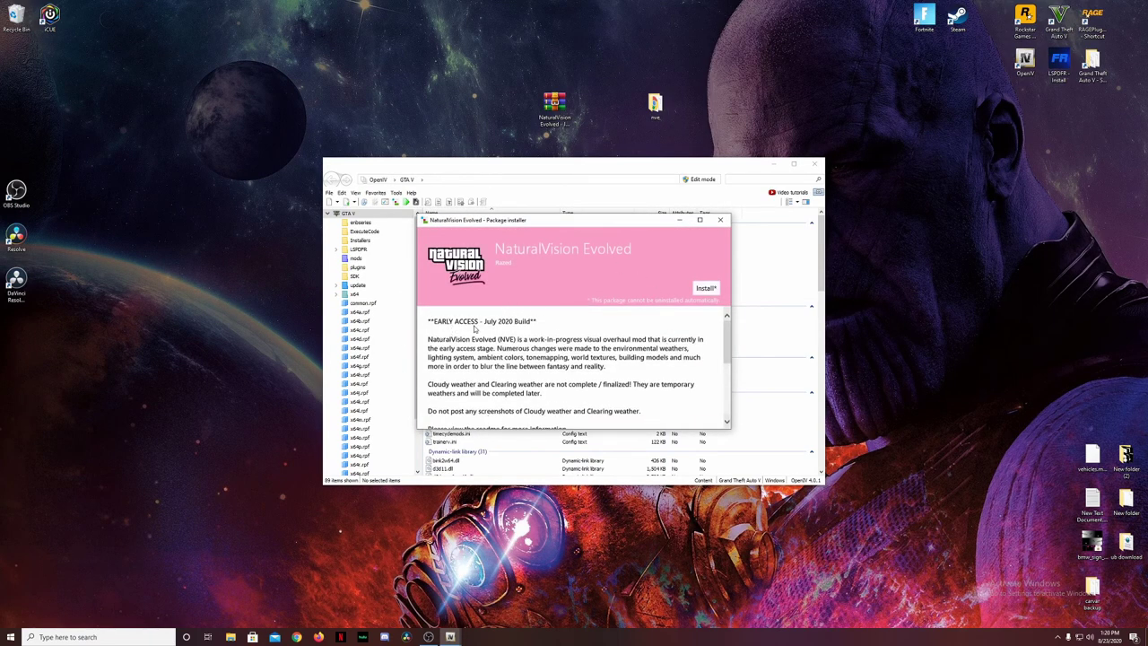
pyautogui.scroll(-3, 525, 328)
pyautogui.scroll(3, 525, 329)
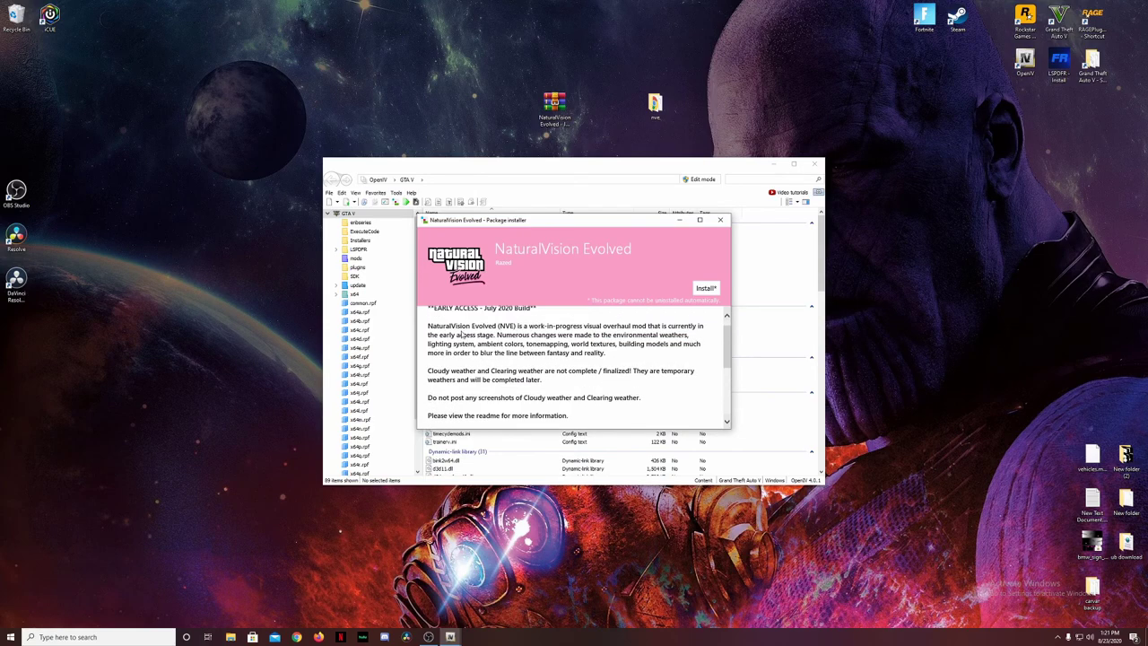
pyautogui.scroll(-3, 481, 378)
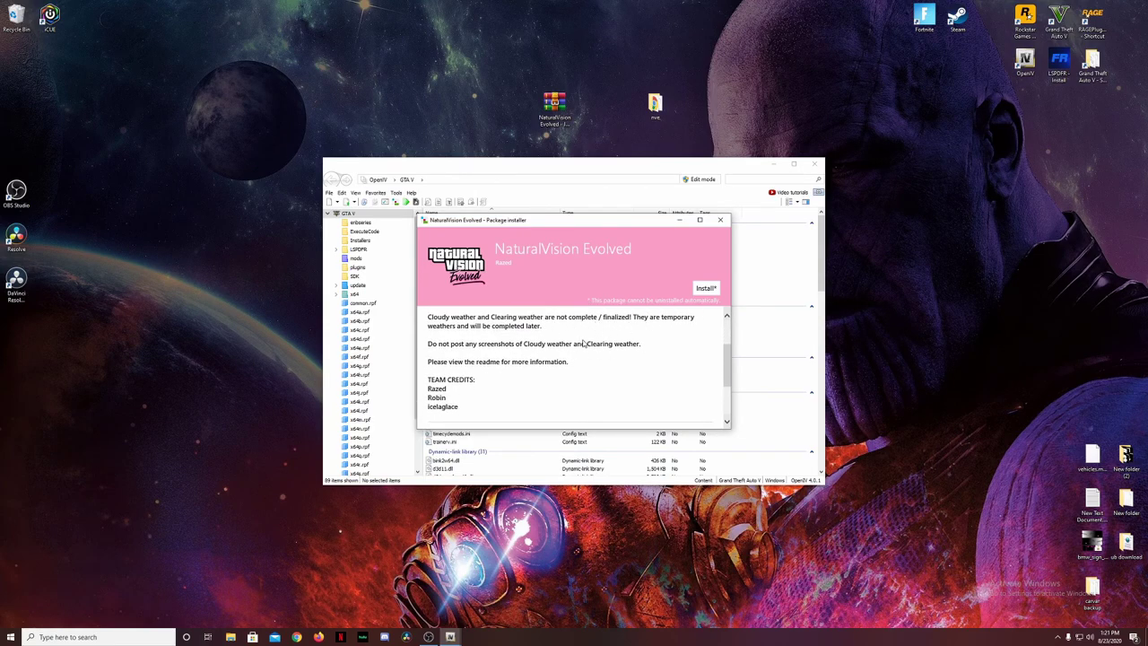
pyautogui.scroll(-3, 444, 372)
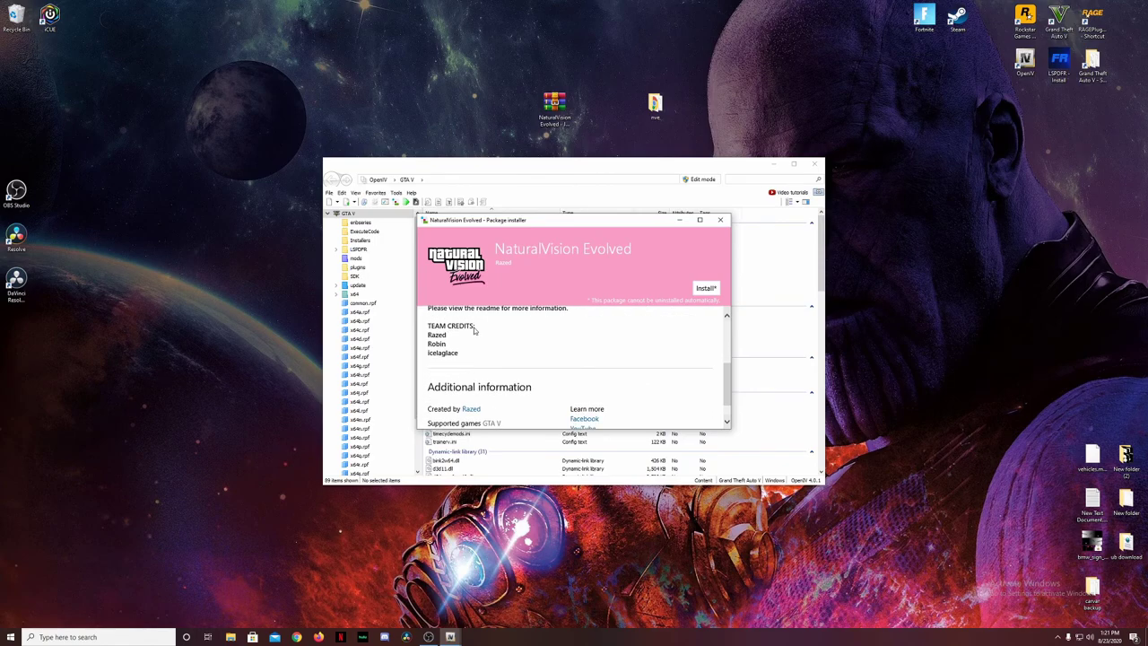
pyautogui.scroll(-1, 488, 340)
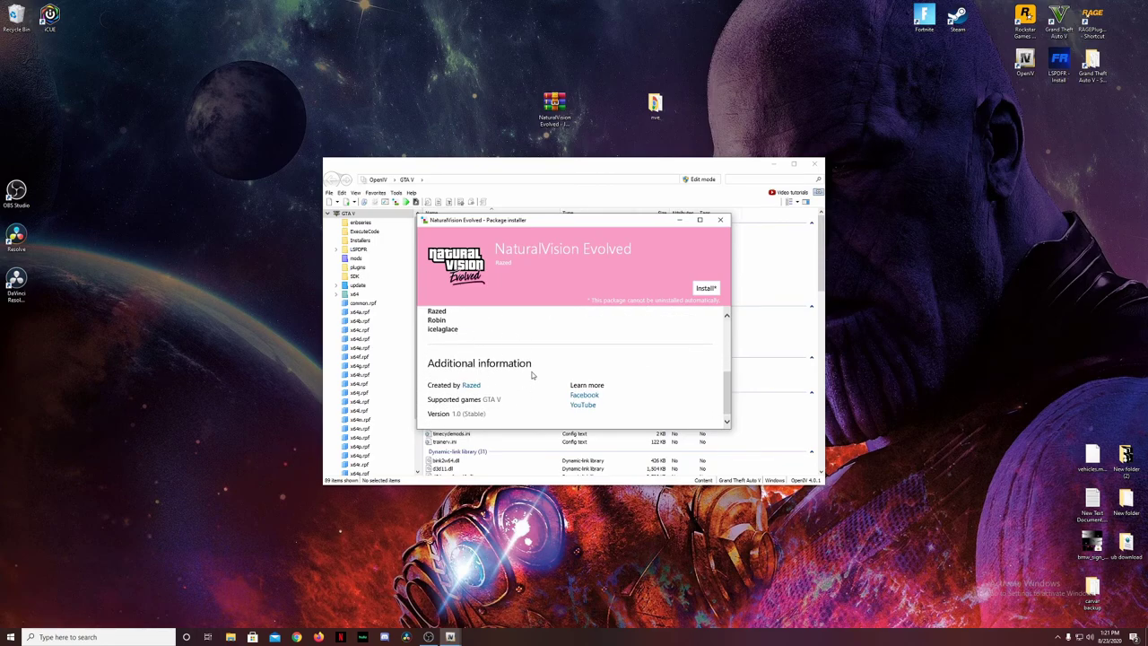
pyautogui.scroll(5, 535, 380)
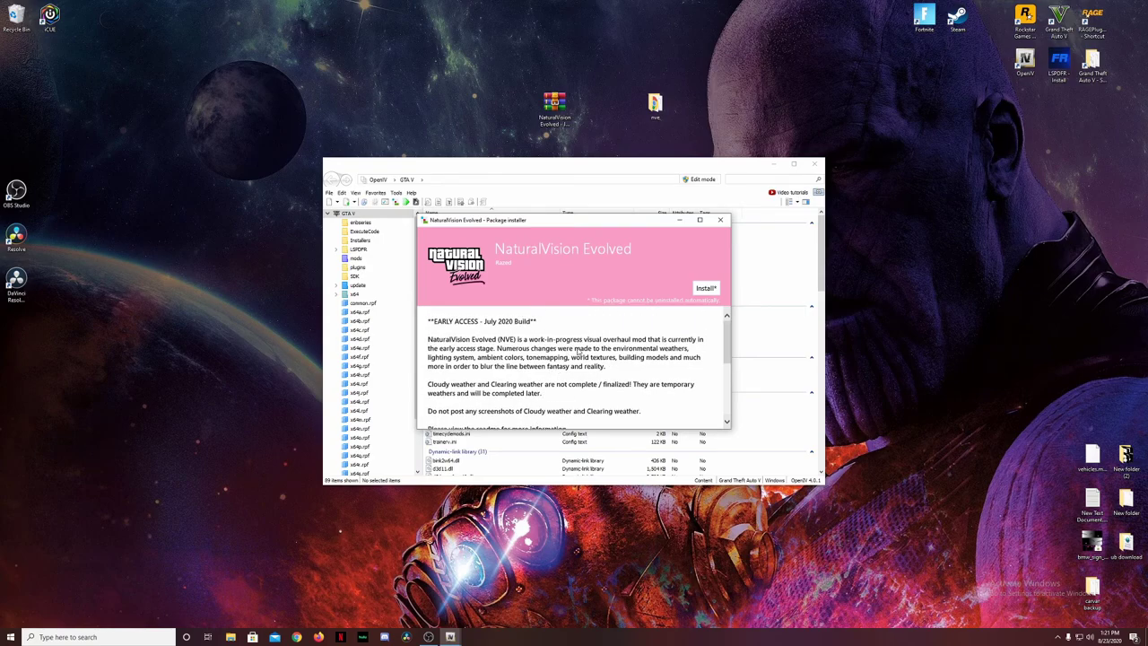
pyautogui.click(708, 288)
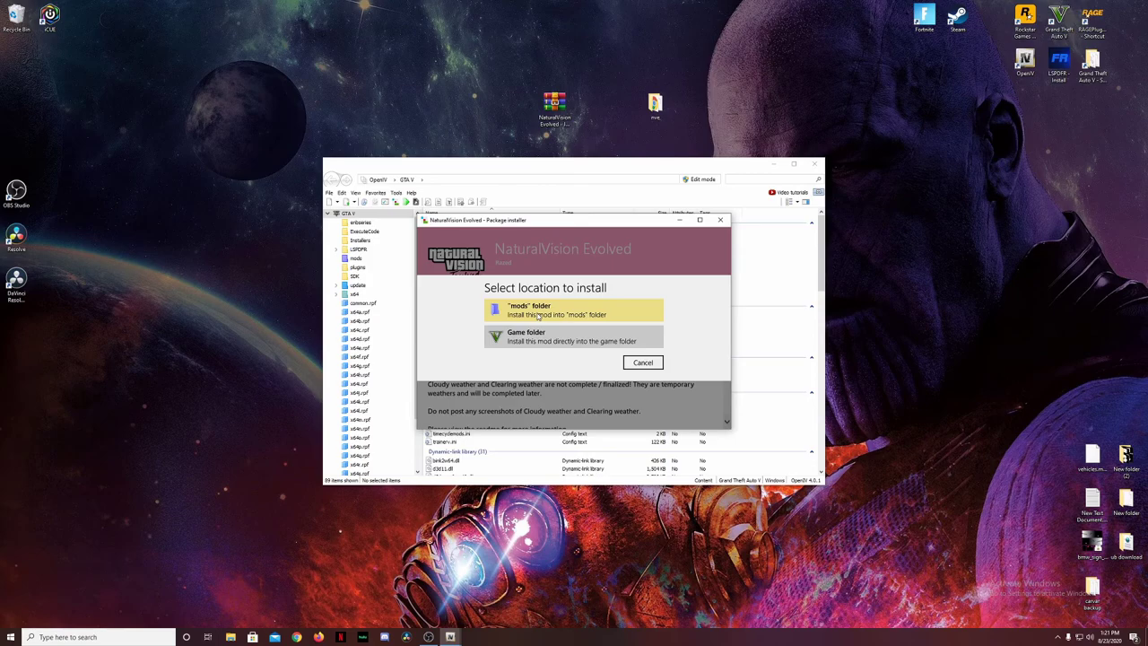
# - Choose the mods folder as the target and confirm the NaturalVision Evolved installation
pyautogui.click(538, 314)
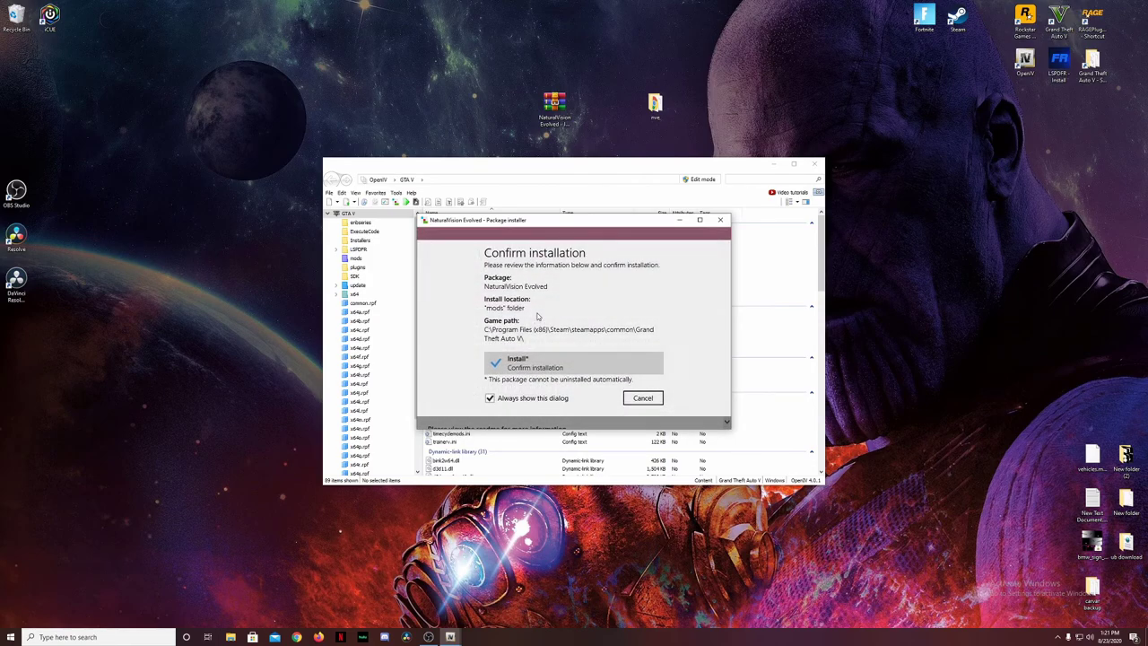
pyautogui.click(565, 366)
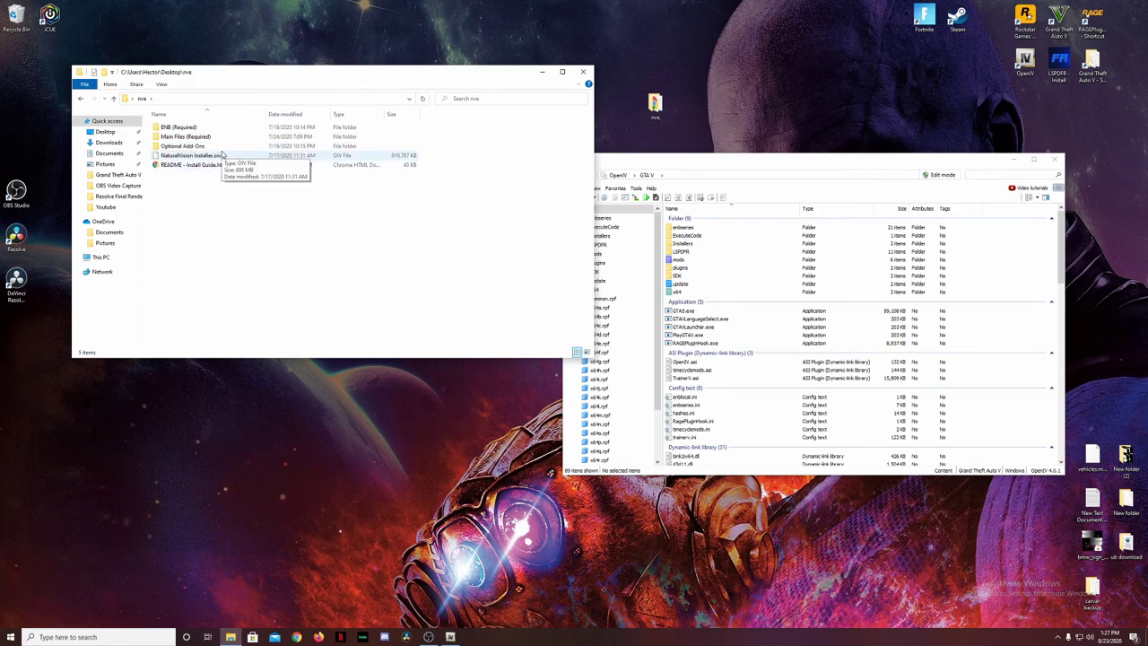
# - Browse nve's Optional Add-Ons, looking inside 13. NaturalVision Uninstaller and 6. New Street Lights
pyautogui.doubleClick(180, 148)
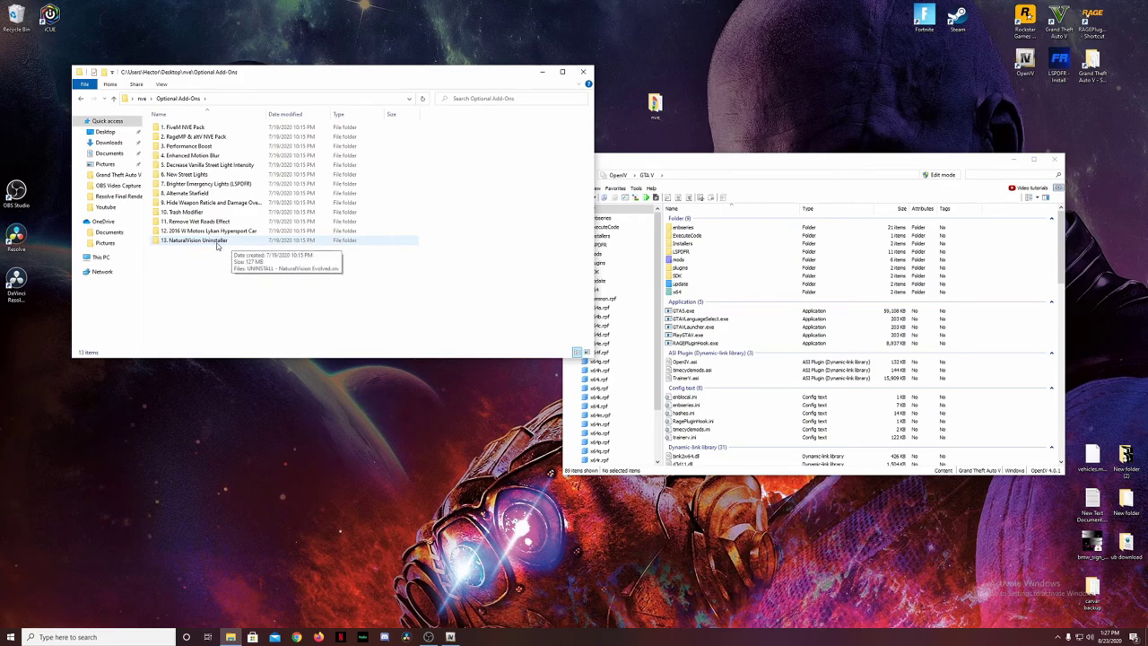
pyautogui.press('BackSpace')
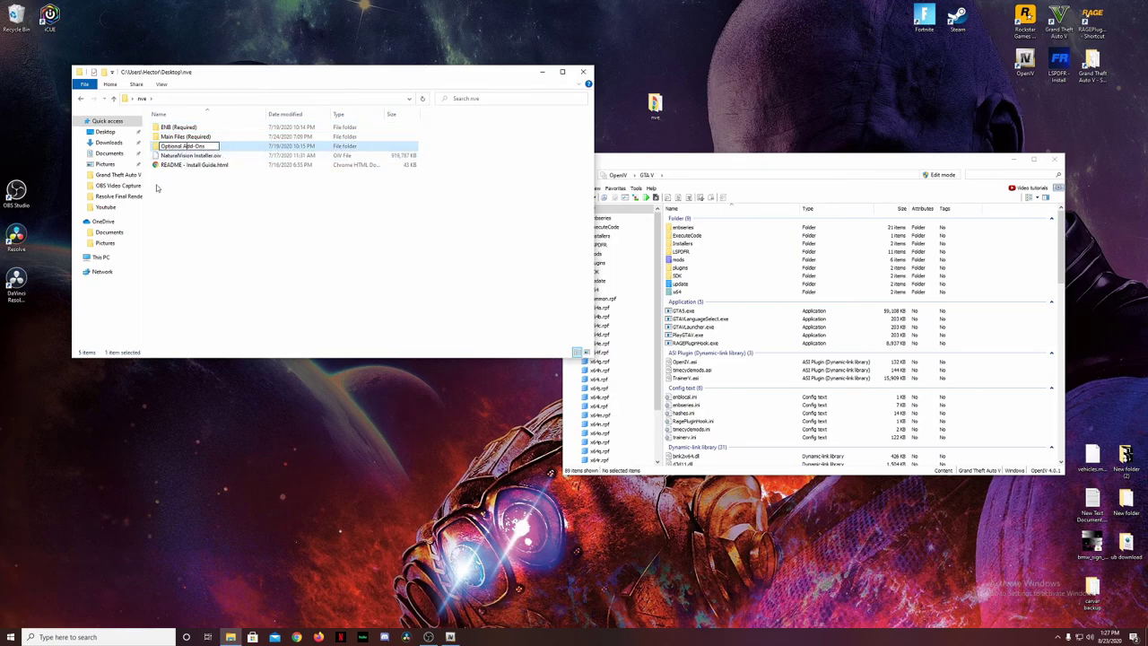
pyautogui.doubleClick(247, 149)
pyautogui.doubleClick(201, 233)
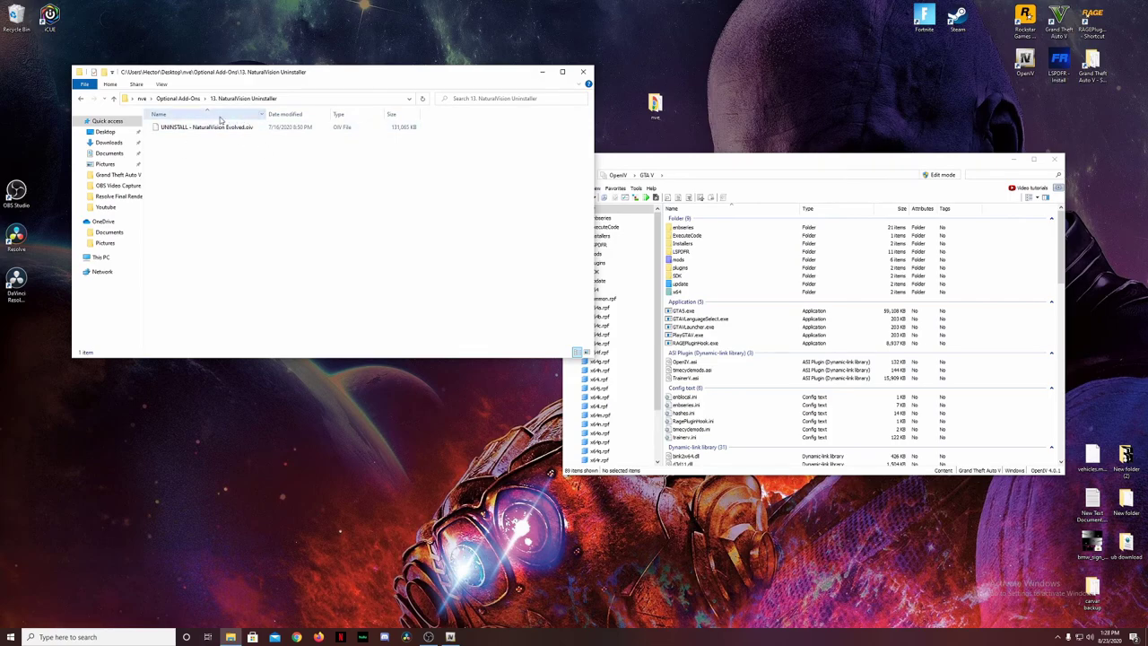
pyautogui.click(199, 100)
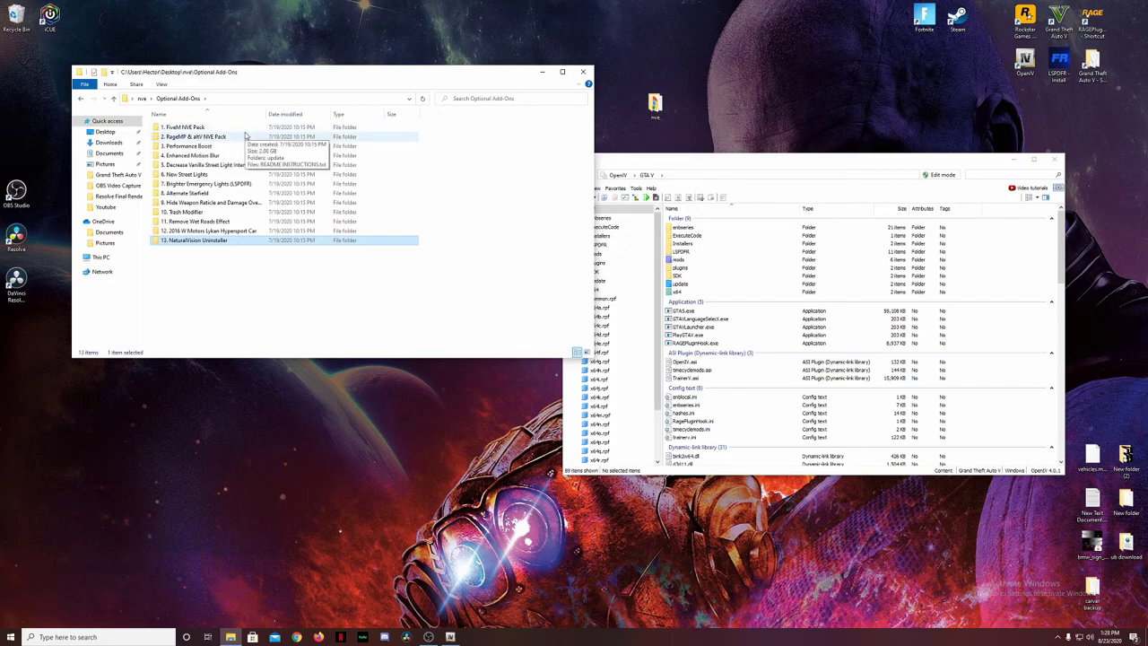
pyautogui.doubleClick(213, 175)
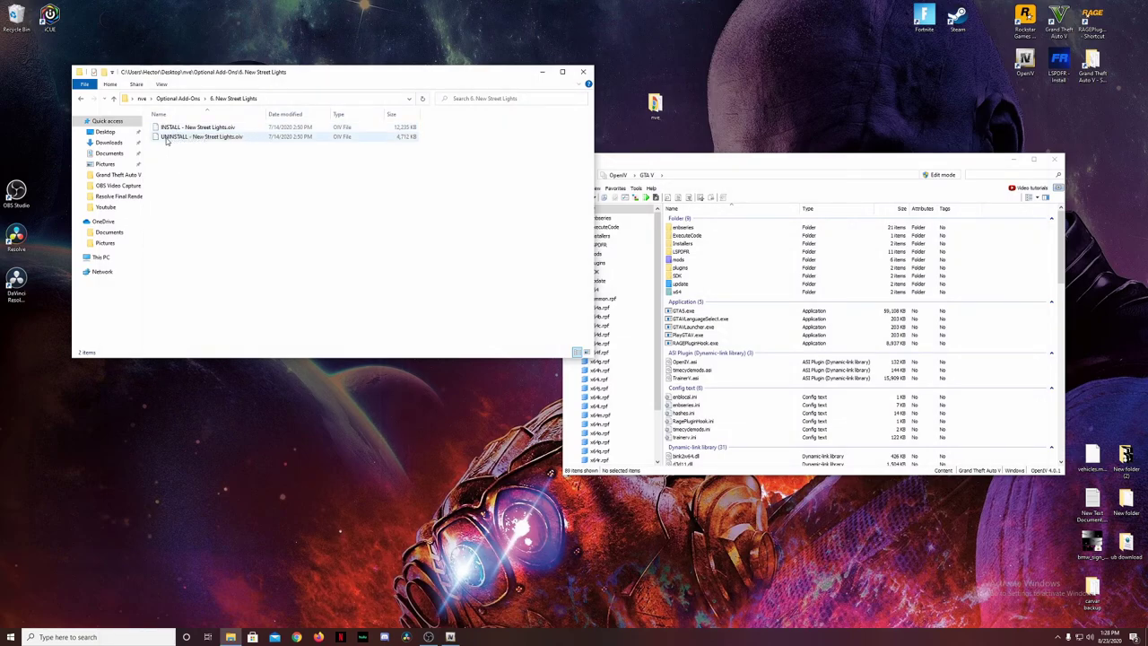
pyautogui.press('BackSpace')
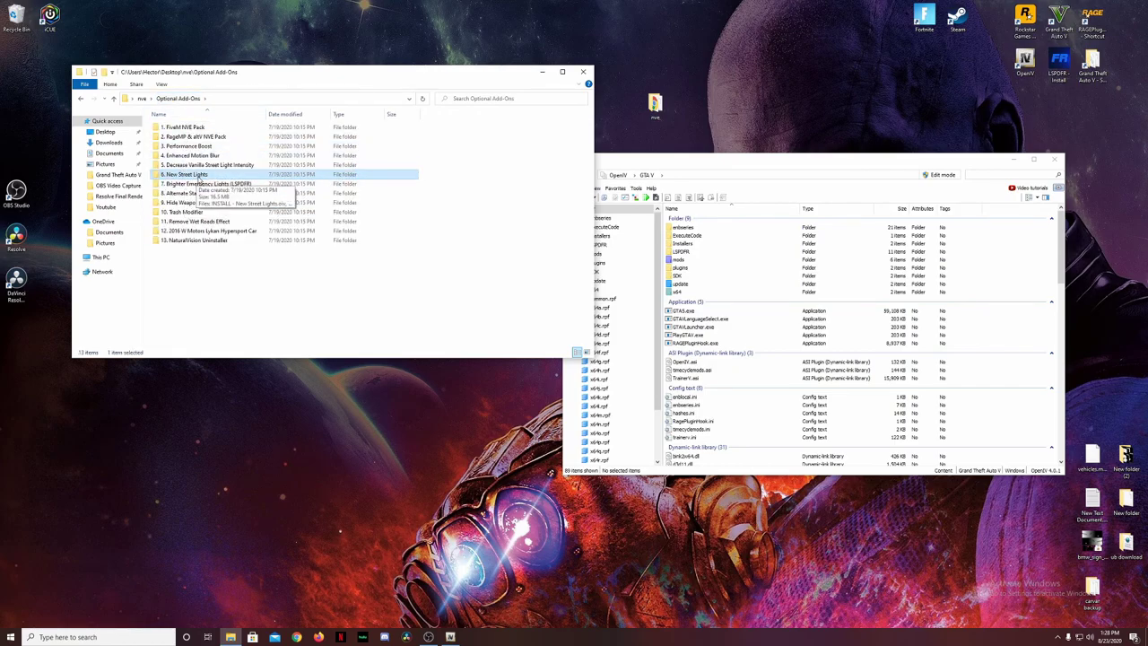
pyautogui.moveTo(211, 185)
pyautogui.mouseDown()
pyautogui.moveTo(199, 187)
pyautogui.moveTo(230, 236)
pyautogui.moveTo(224, 260)
pyautogui.moveTo(201, 234)
pyautogui.moveTo(190, 240)
pyautogui.moveTo(194, 178)
pyautogui.mouseUp()
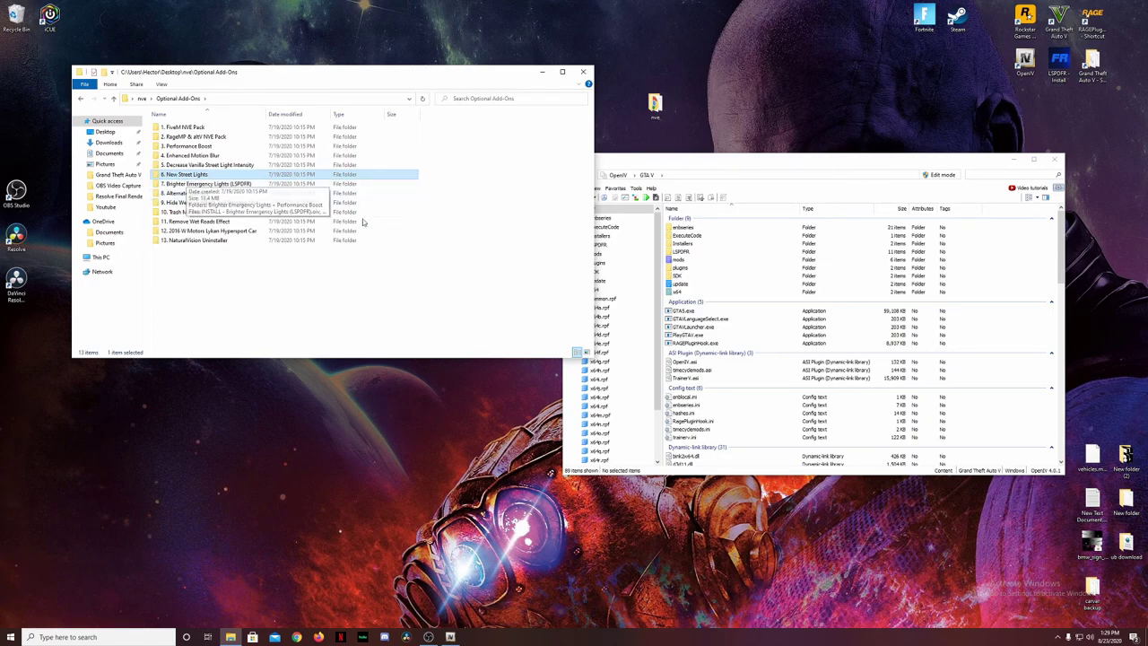
# - In OpenIV's package picker, navigate to Optional Add-Ons > 6. New Street Lights, undoing an accidental delete
pyautogui.click(692, 186)
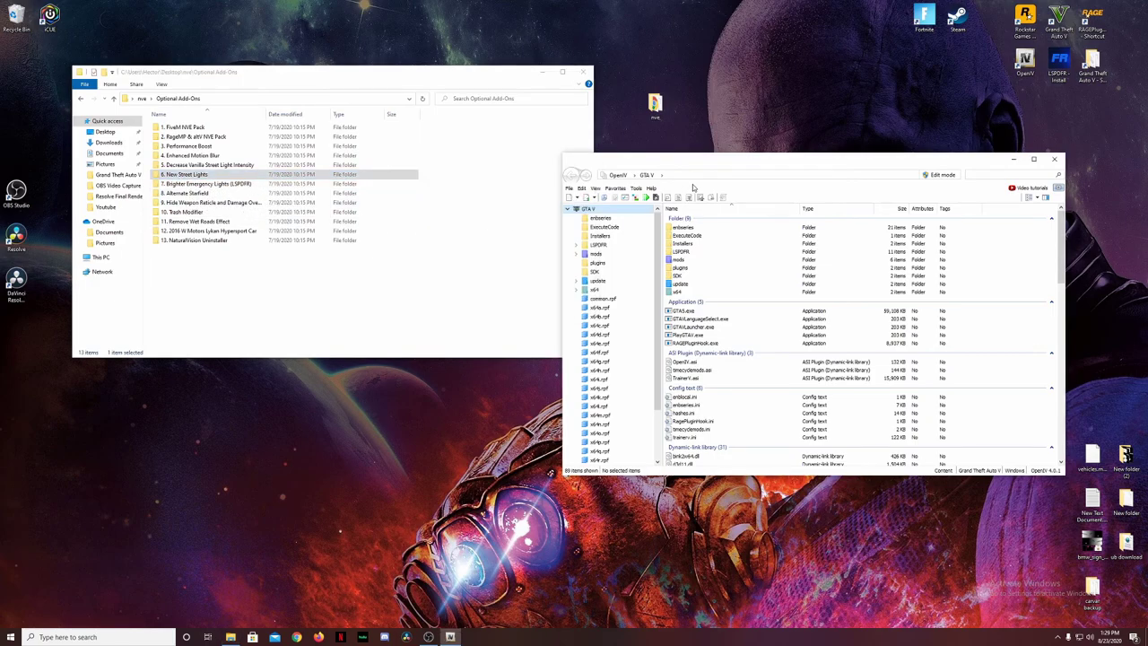
pyautogui.click(636, 201)
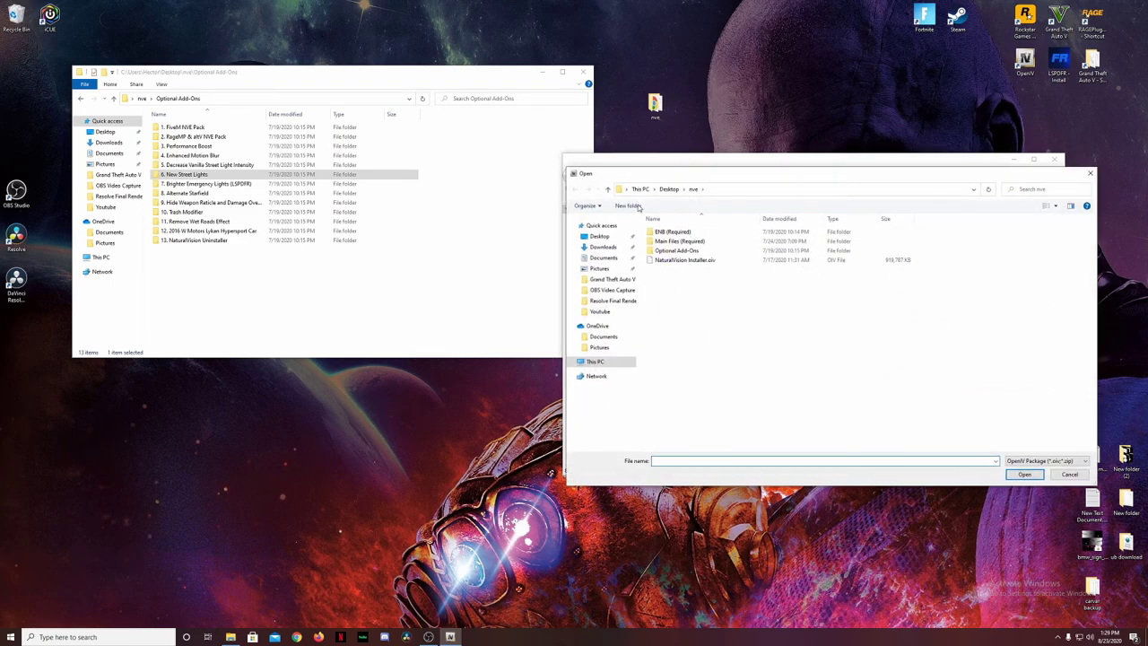
pyautogui.doubleClick(674, 251)
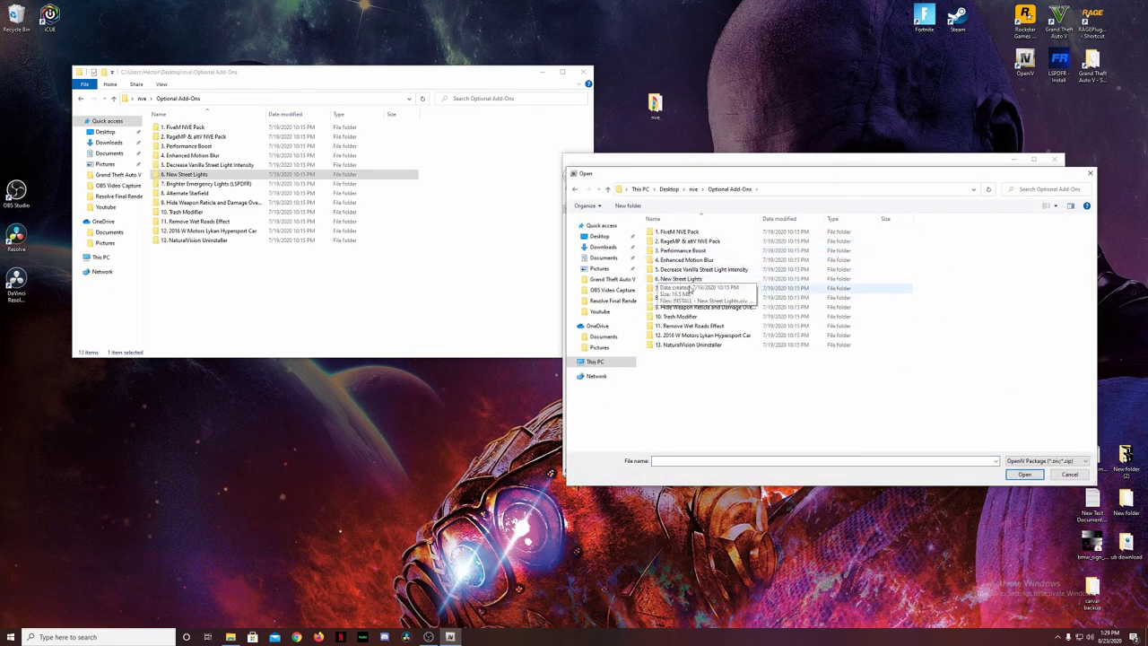
pyautogui.click(688, 279)
pyautogui.press('Delete')
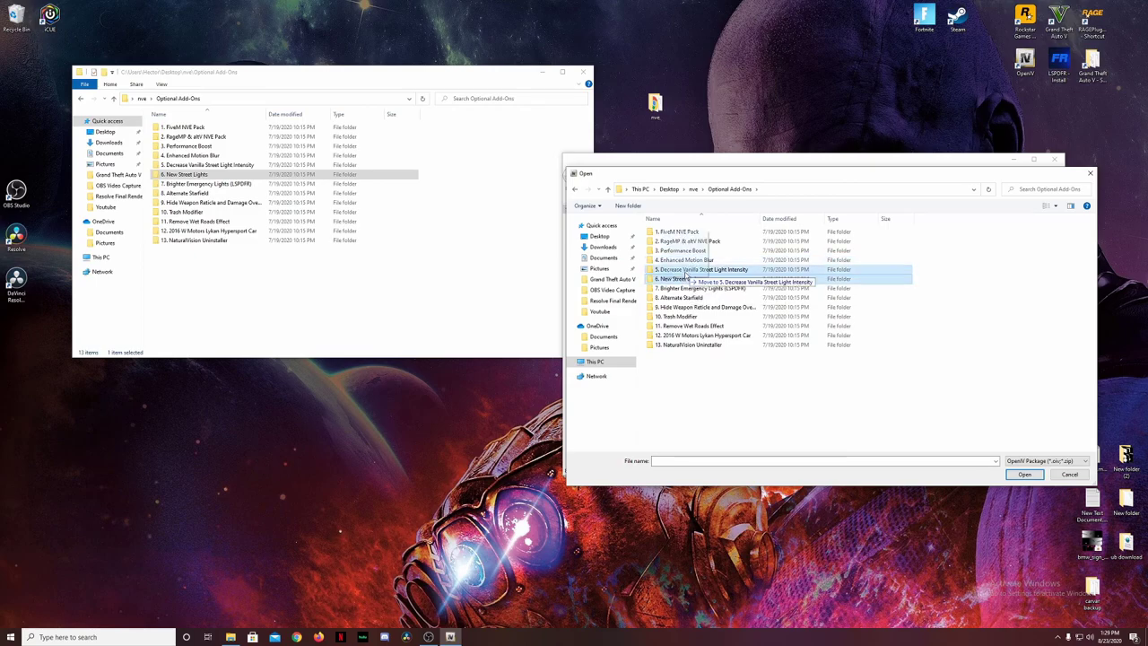
pyautogui.hotkey('ctrl', 'z')
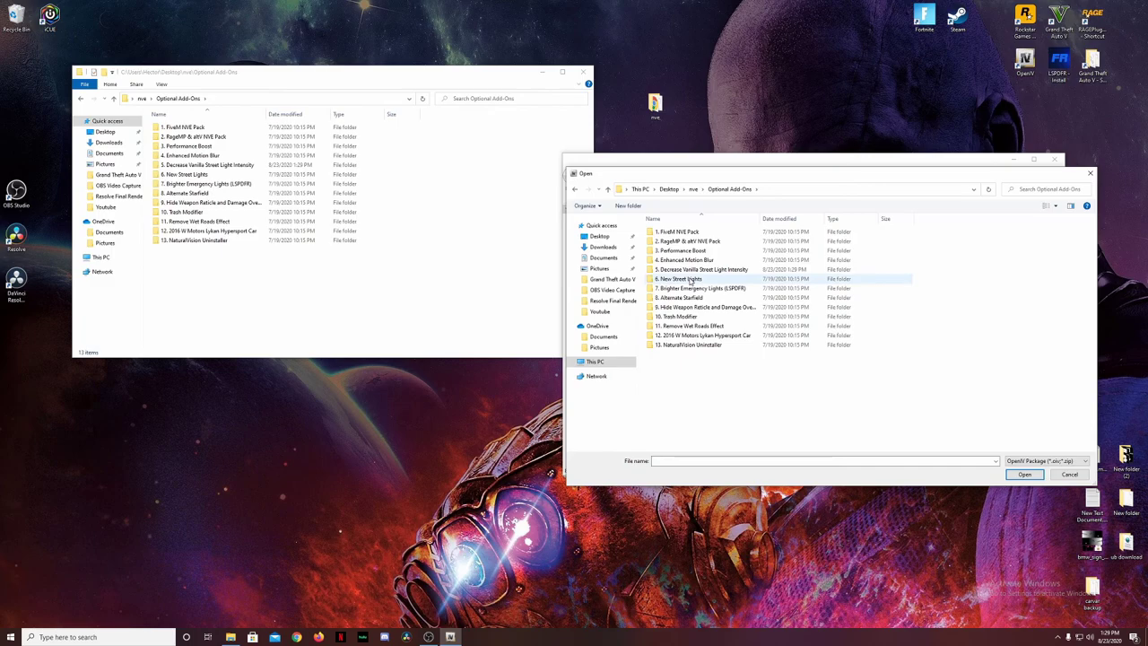
pyautogui.doubleClick(688, 279)
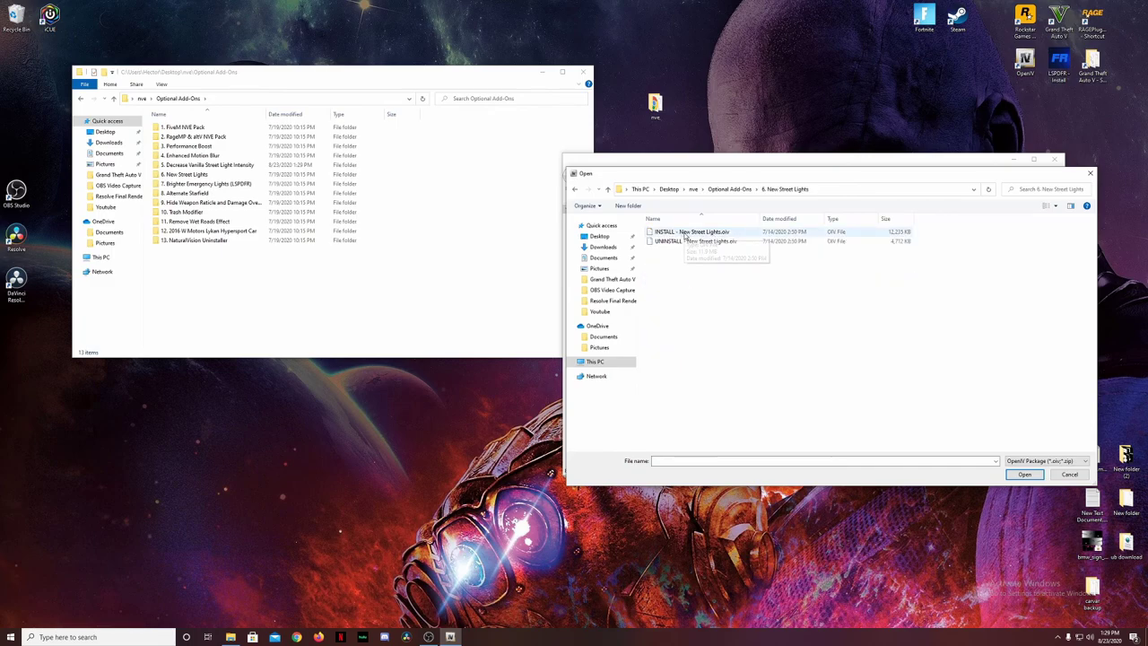
# - Install the New Street Lights INSTALL package into the mods folder and close the installer
pyautogui.doubleClick(684, 233)
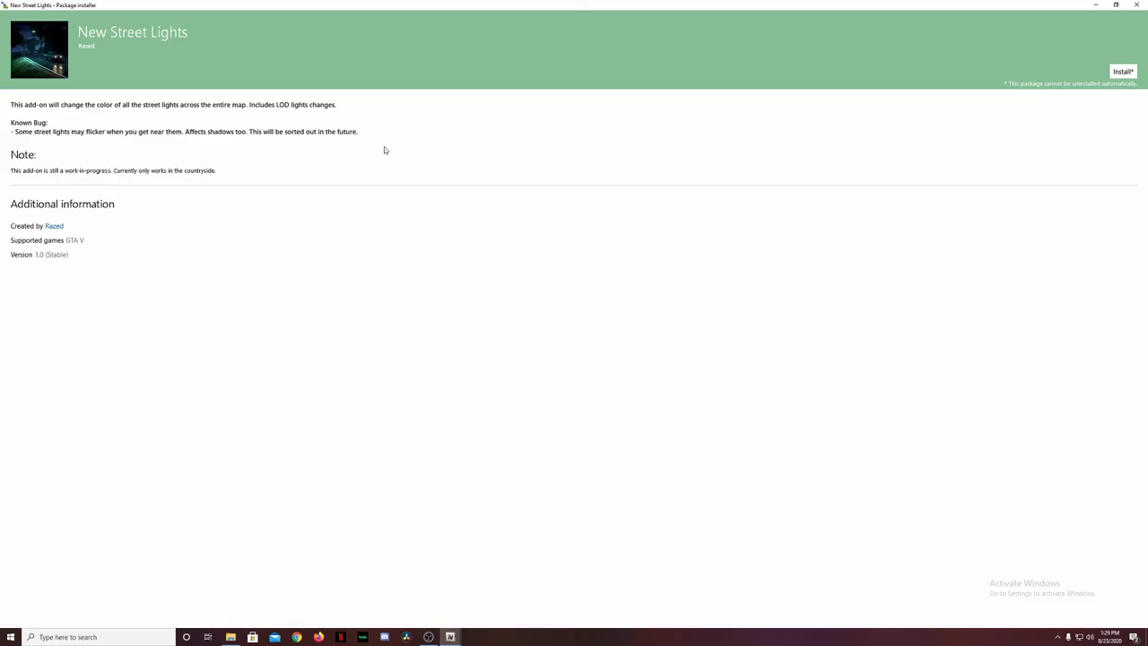
pyautogui.click(1138, 72)
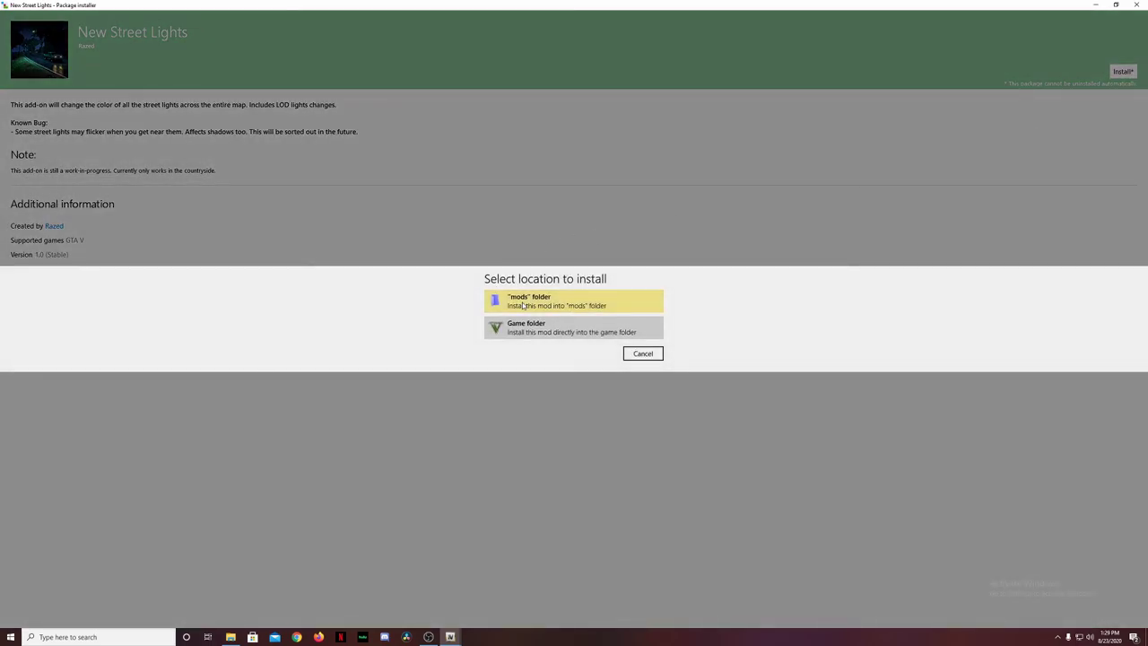
pyautogui.click(524, 306)
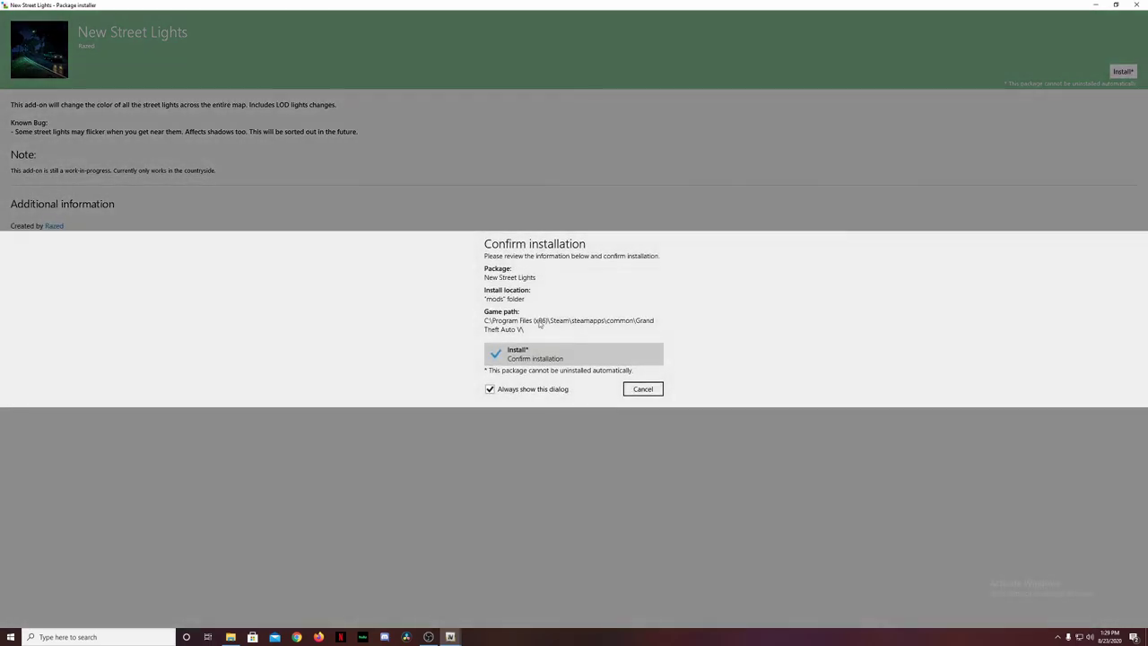
pyautogui.click(555, 354)
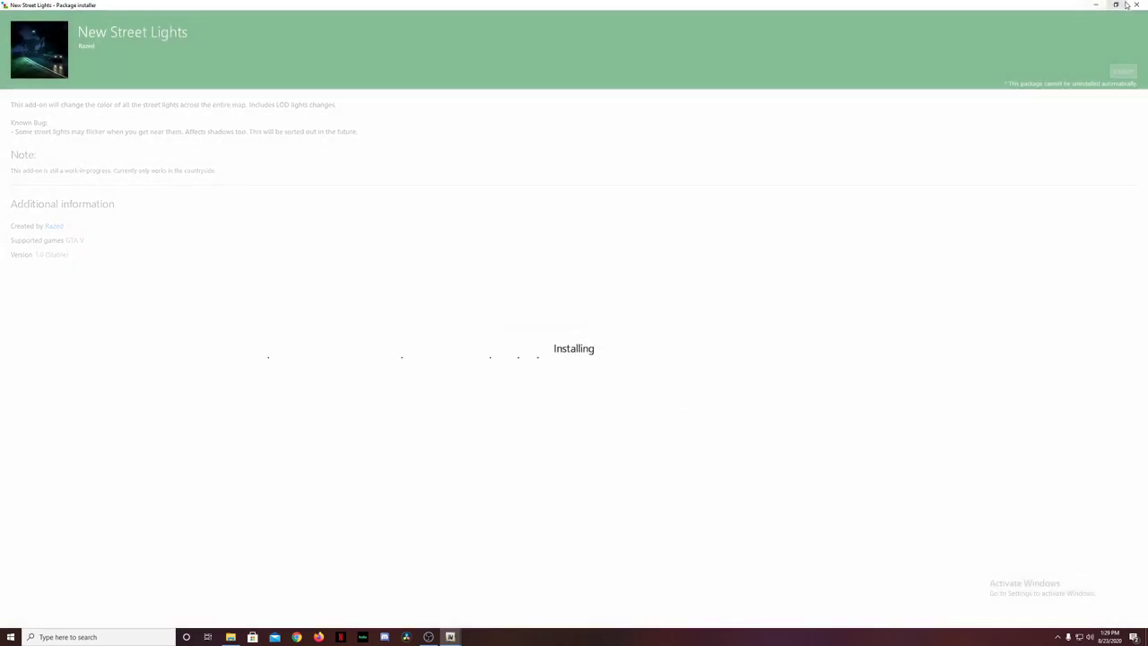
pyautogui.click(1116, 5)
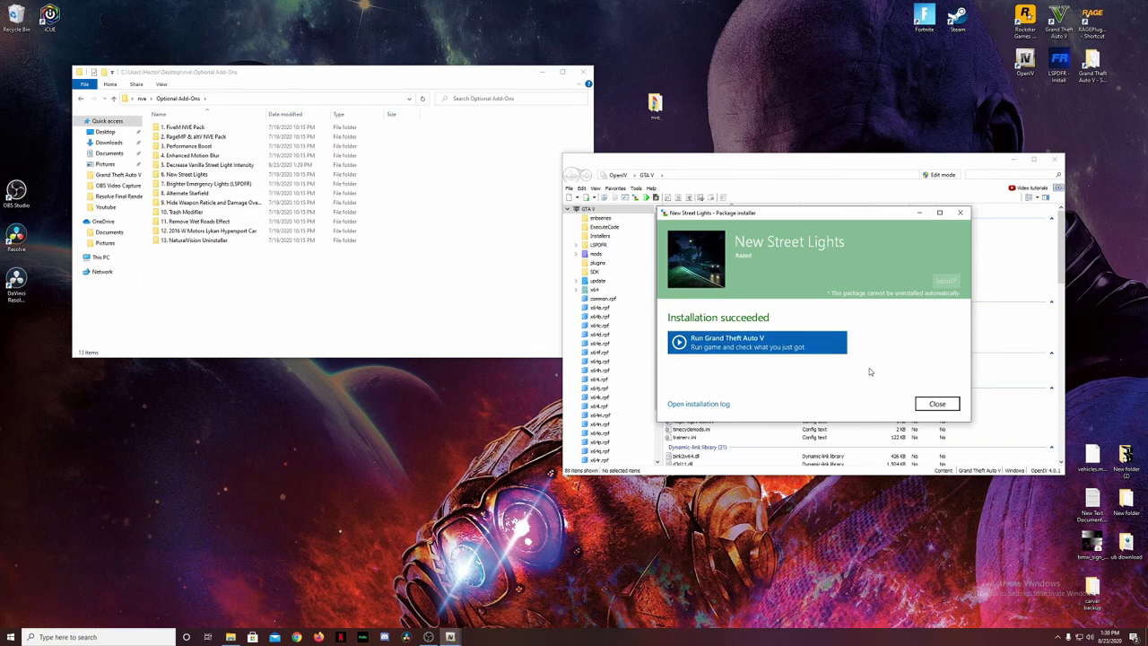
pyautogui.click(931, 406)
pyautogui.click(639, 201)
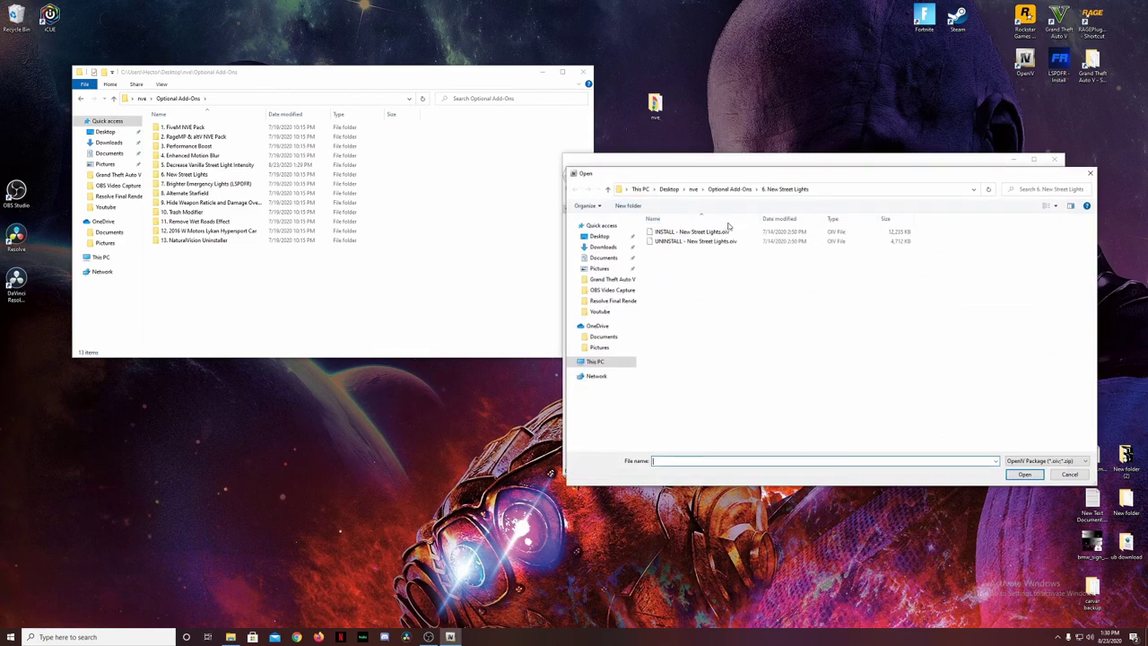
# - Load the INSTALL package from 7. Brighter Emergency Lights (LSPDFR) > Brighter Emergency Lights + Performance Boost
pyautogui.click(740, 192)
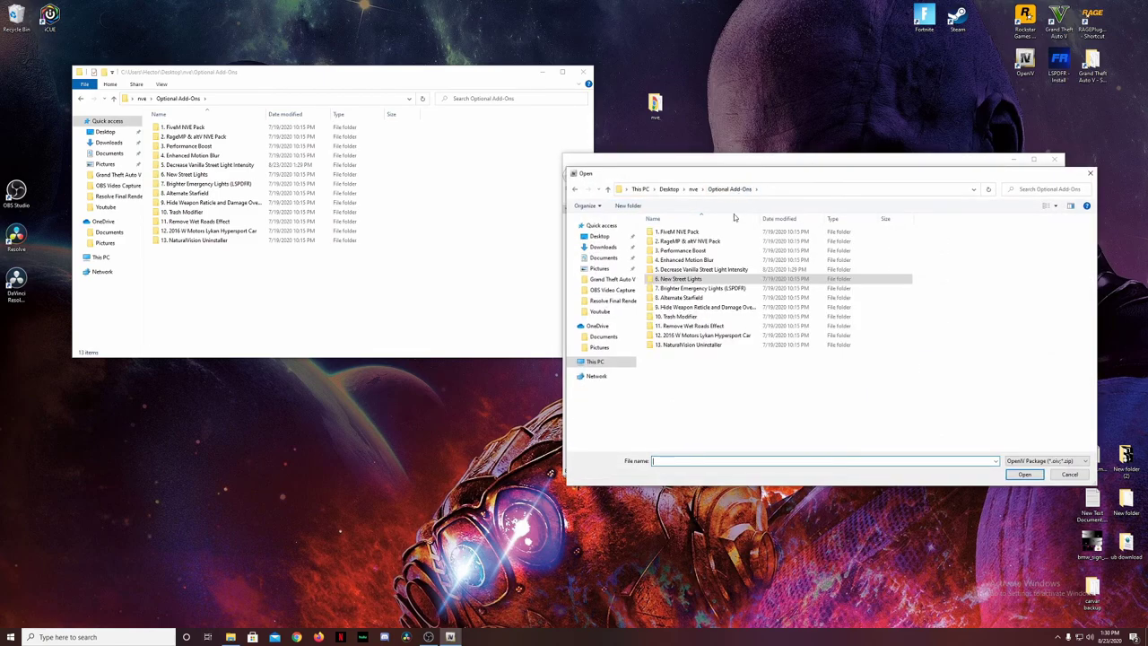
pyautogui.doubleClick(704, 288)
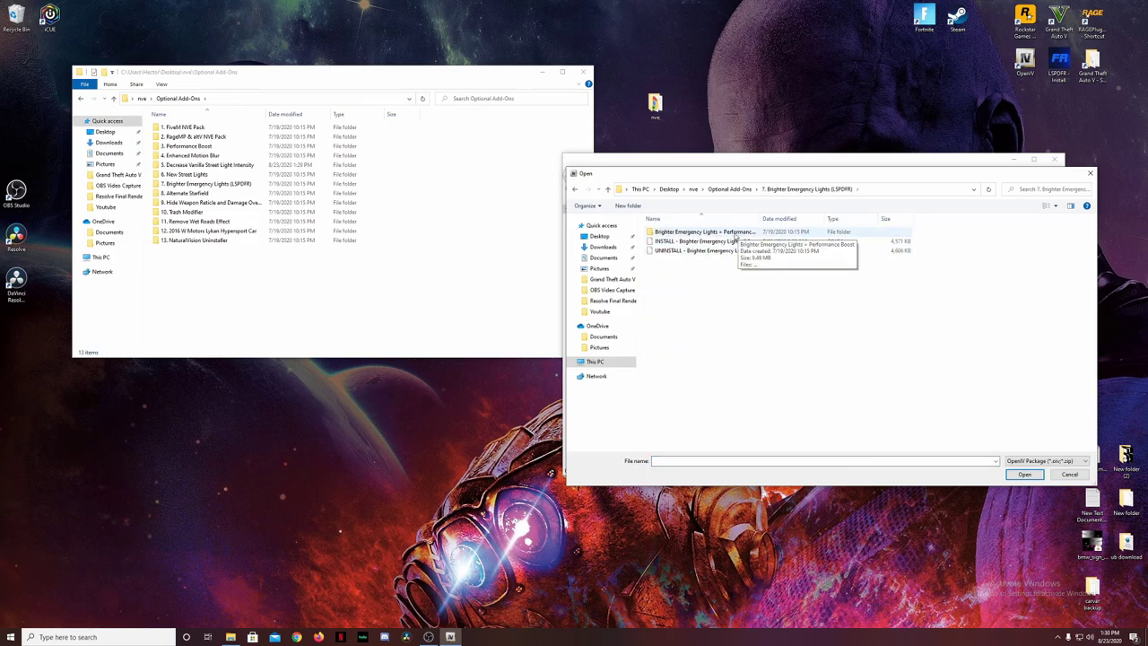
pyautogui.click(729, 188)
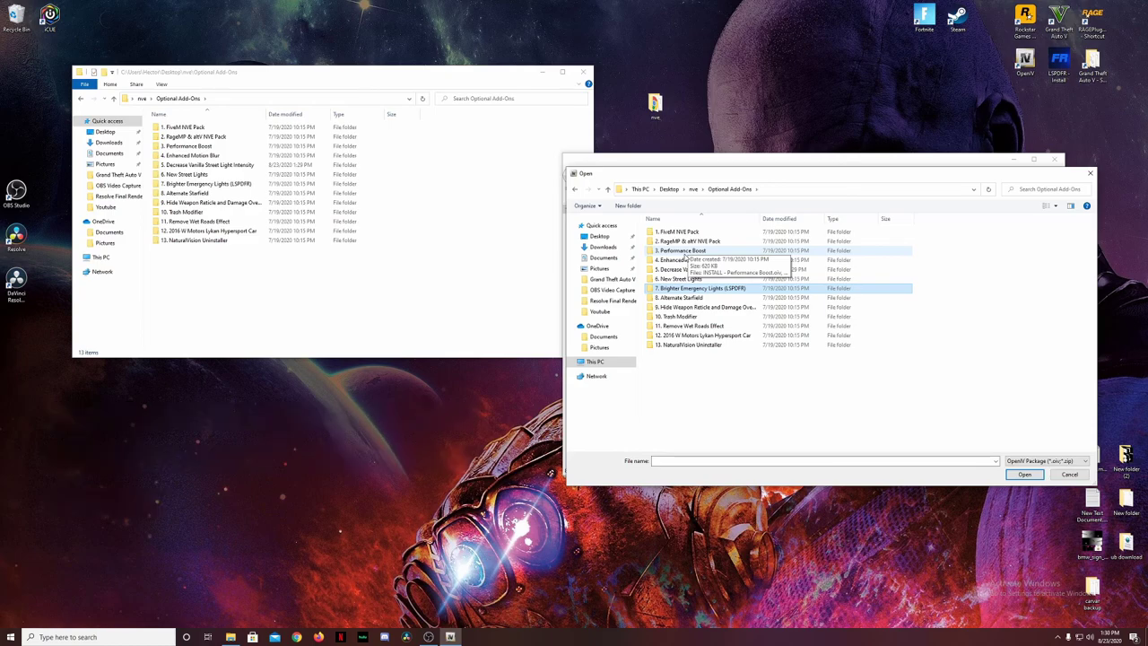
pyautogui.click(686, 253)
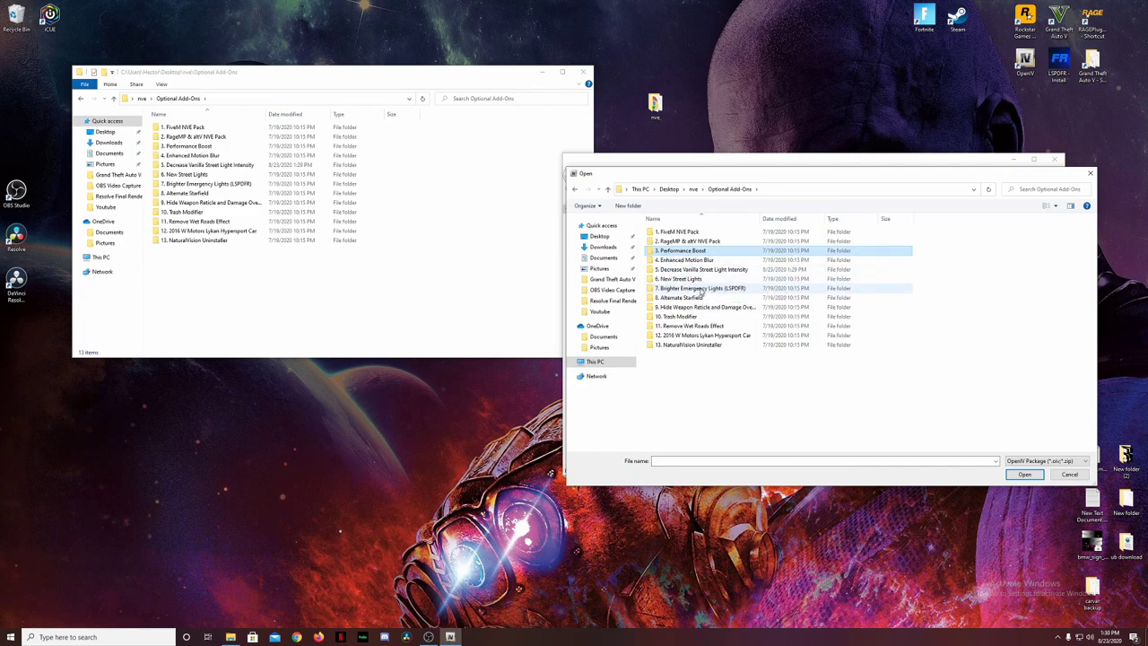
pyautogui.doubleClick(699, 289)
pyautogui.doubleClick(687, 233)
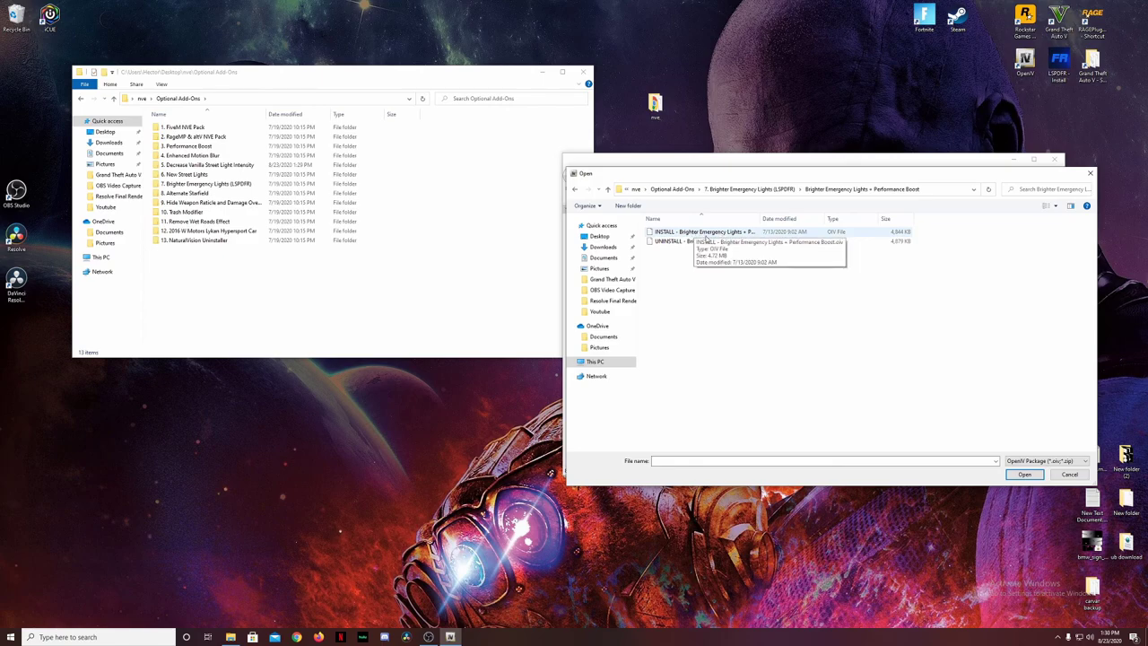
pyautogui.doubleClick(758, 232)
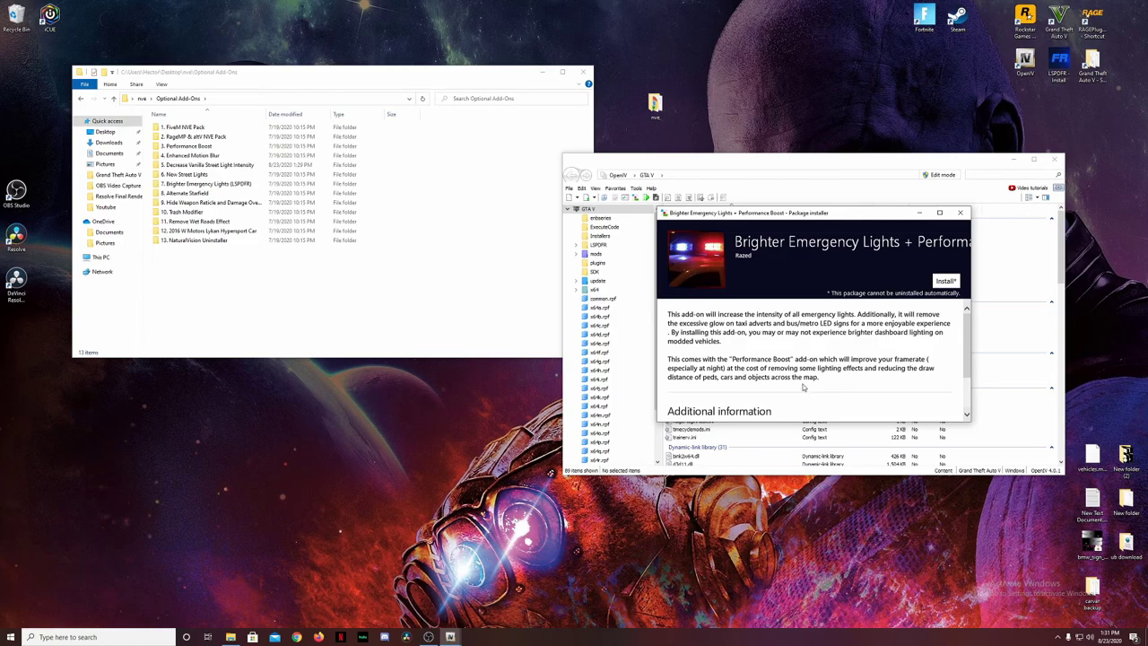
# - Install the emergency lights package into the mods folder, then close the installer
pyautogui.click(947, 281)
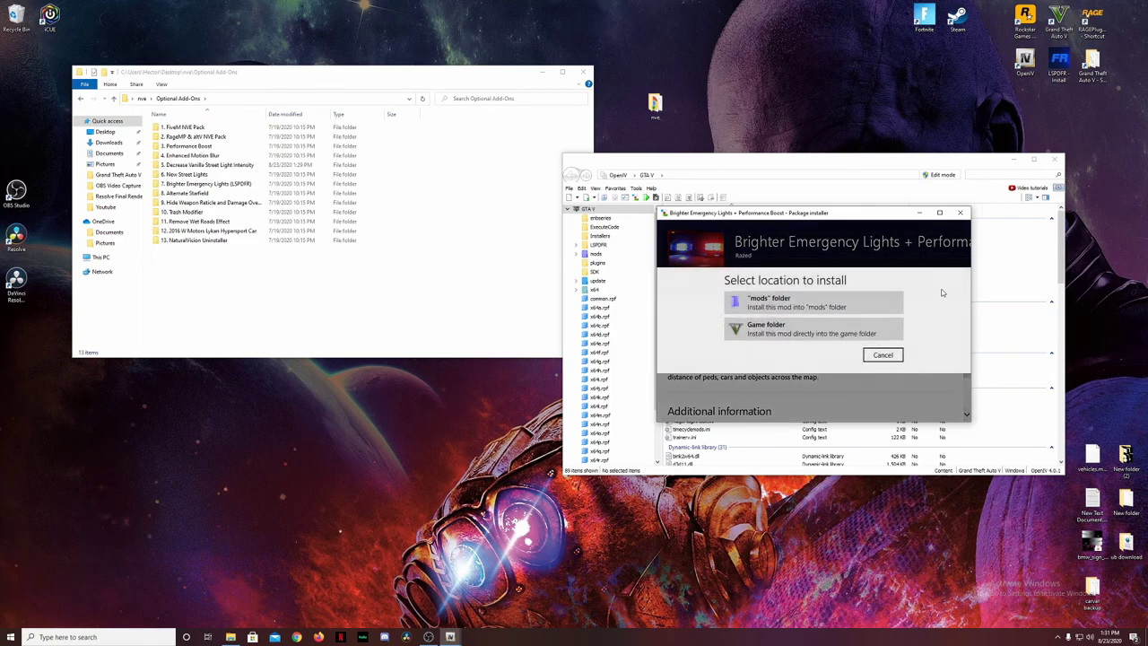
pyautogui.click(792, 310)
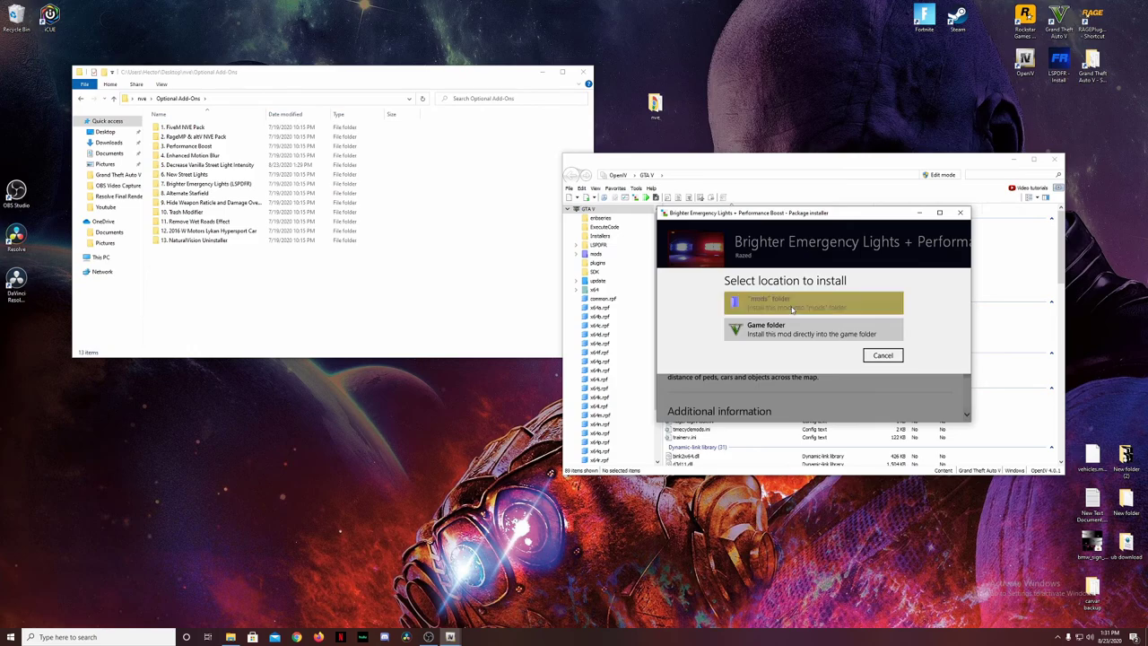
pyautogui.click(820, 358)
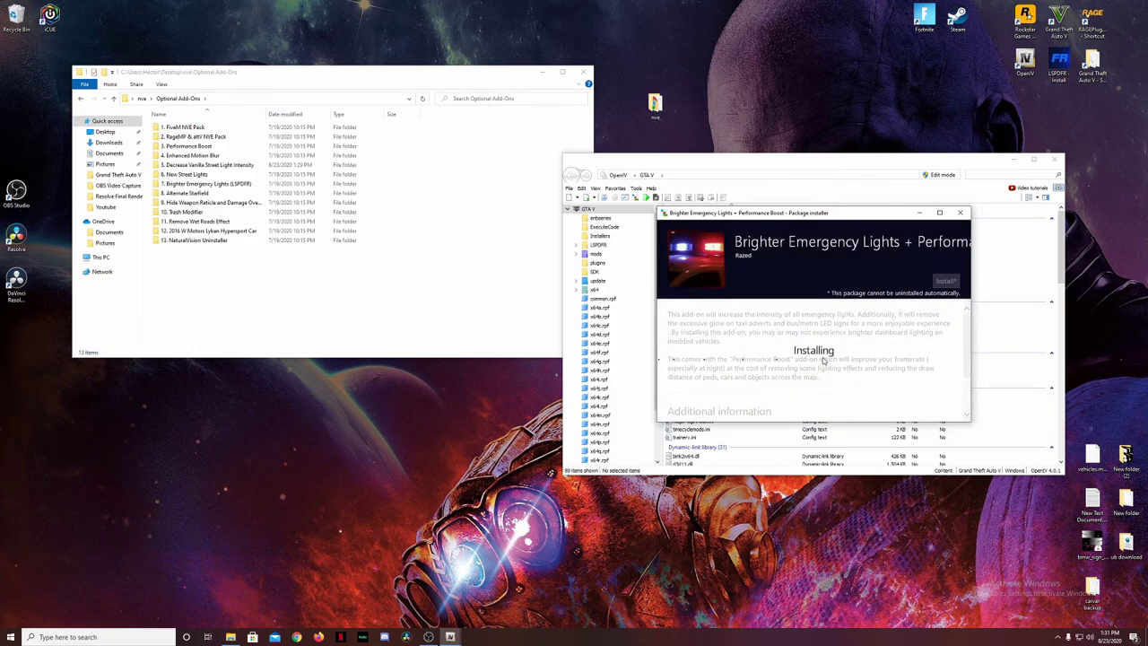
pyautogui.click(695, 333)
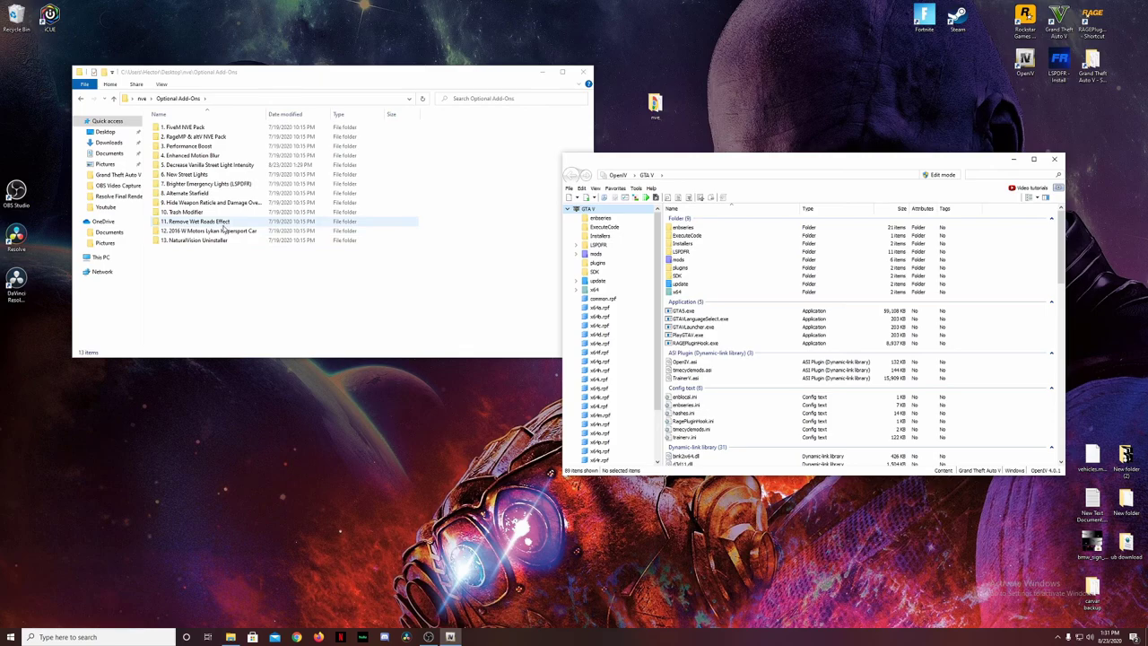
# - Load the INSTALL package from the 12. 2016 W Motors Lykan Hypersport Car folder
pyautogui.click(223, 231)
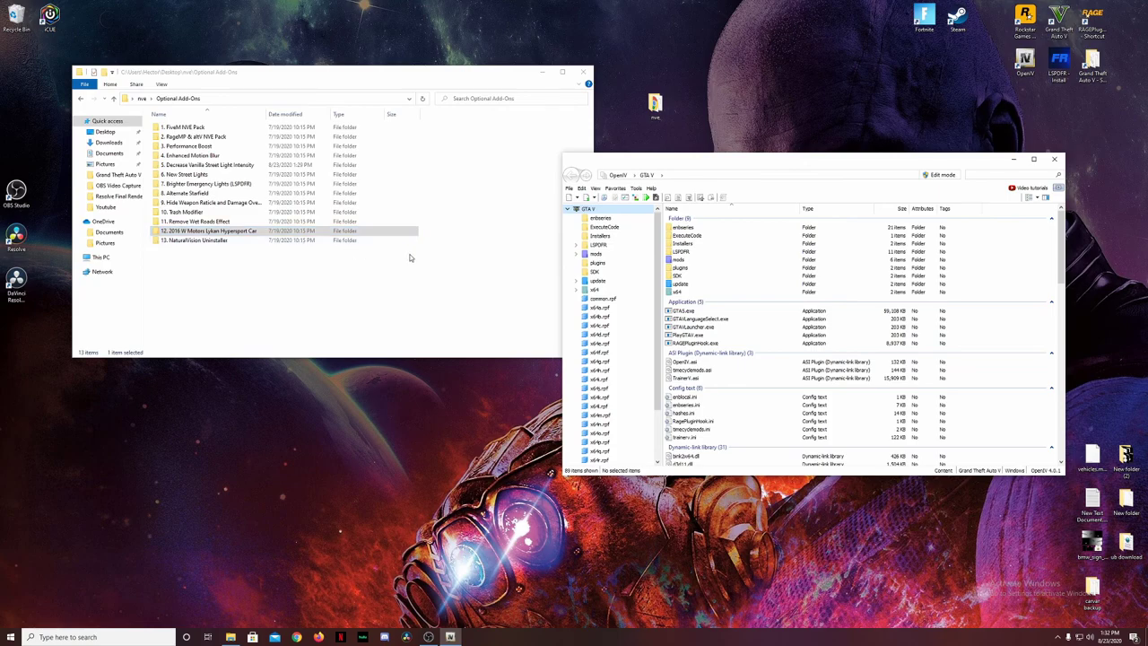
pyautogui.click(635, 198)
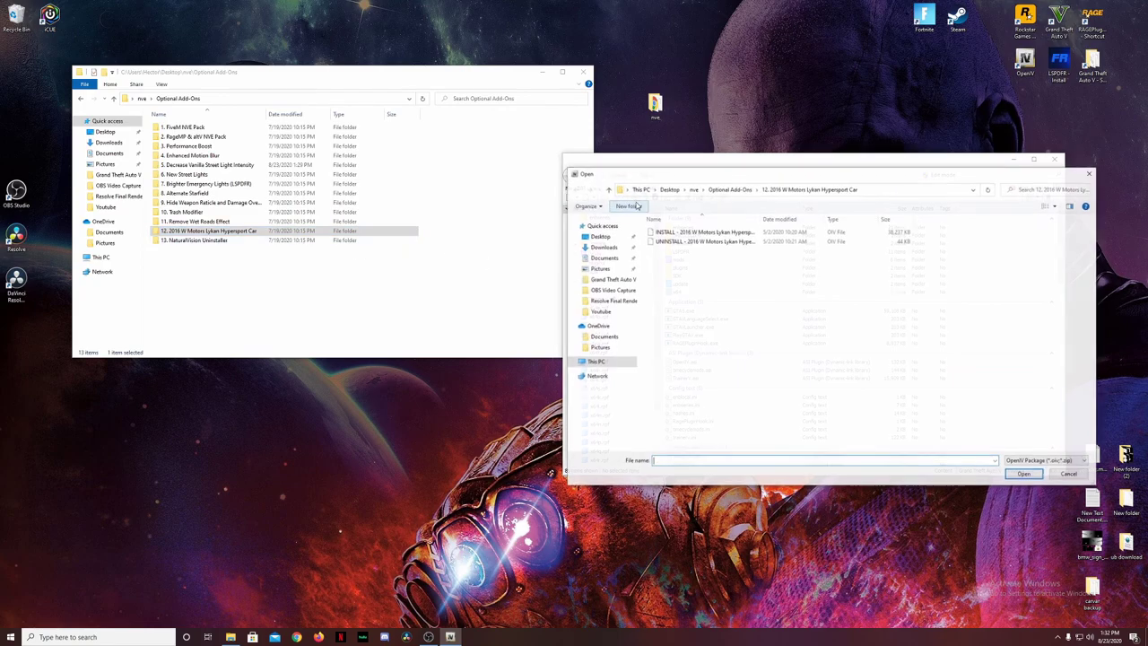
pyautogui.click(702, 234)
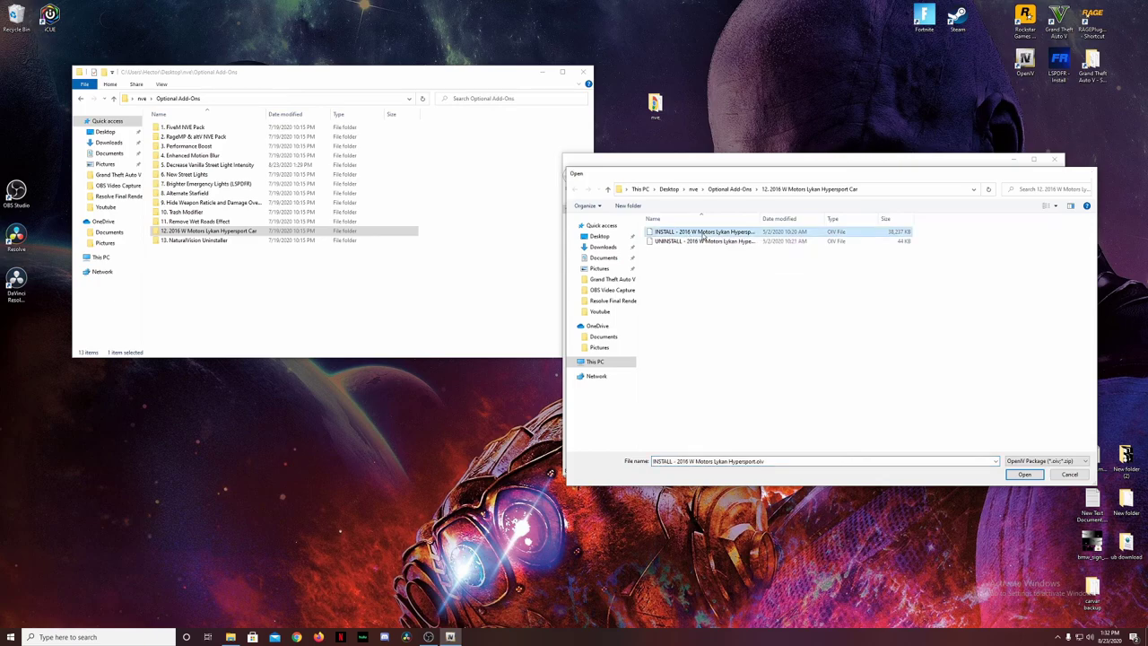
pyautogui.doubleClick(703, 232)
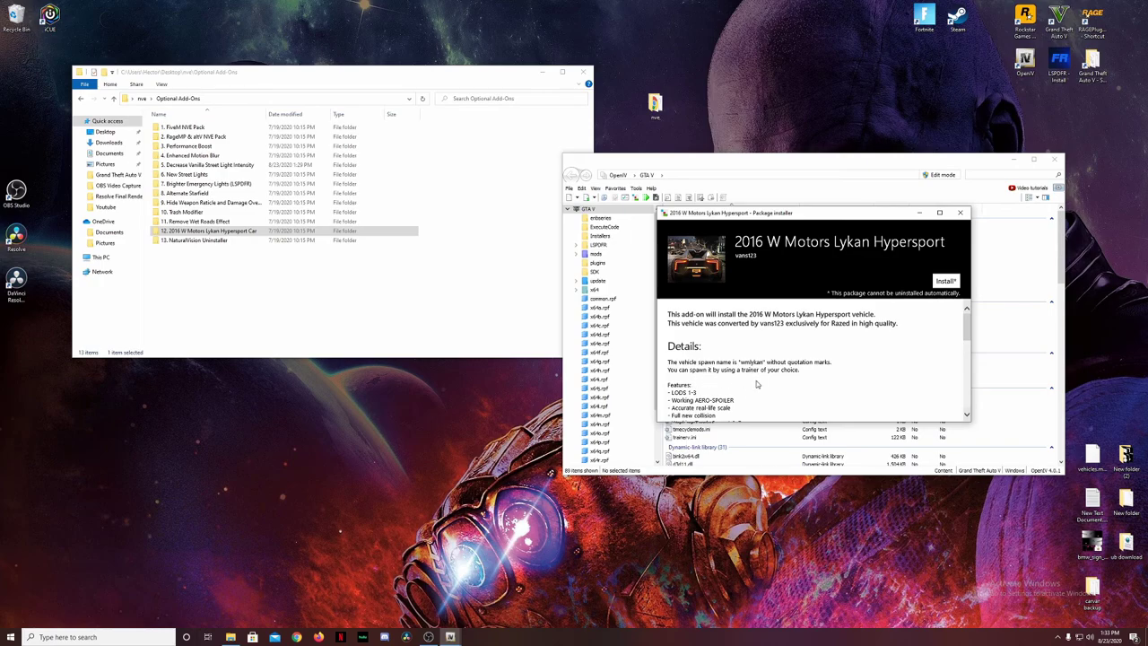
# - Install the Lykan Hypersport package into the mods folder, then close the installer
pyautogui.click(943, 280)
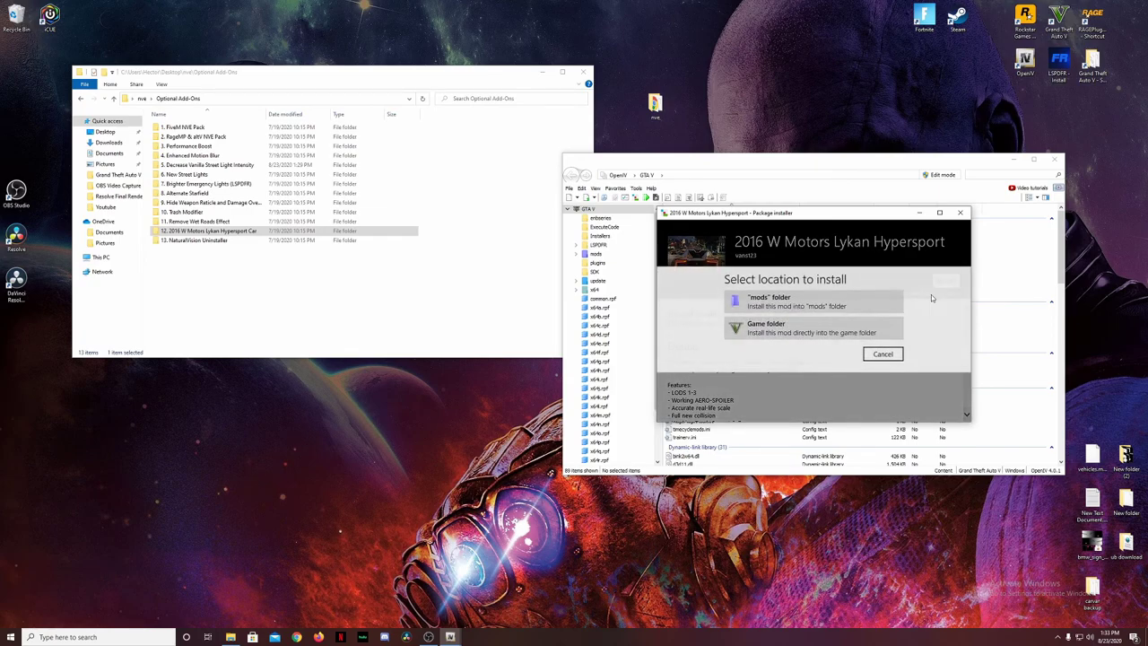
pyautogui.click(864, 307)
pyautogui.click(847, 359)
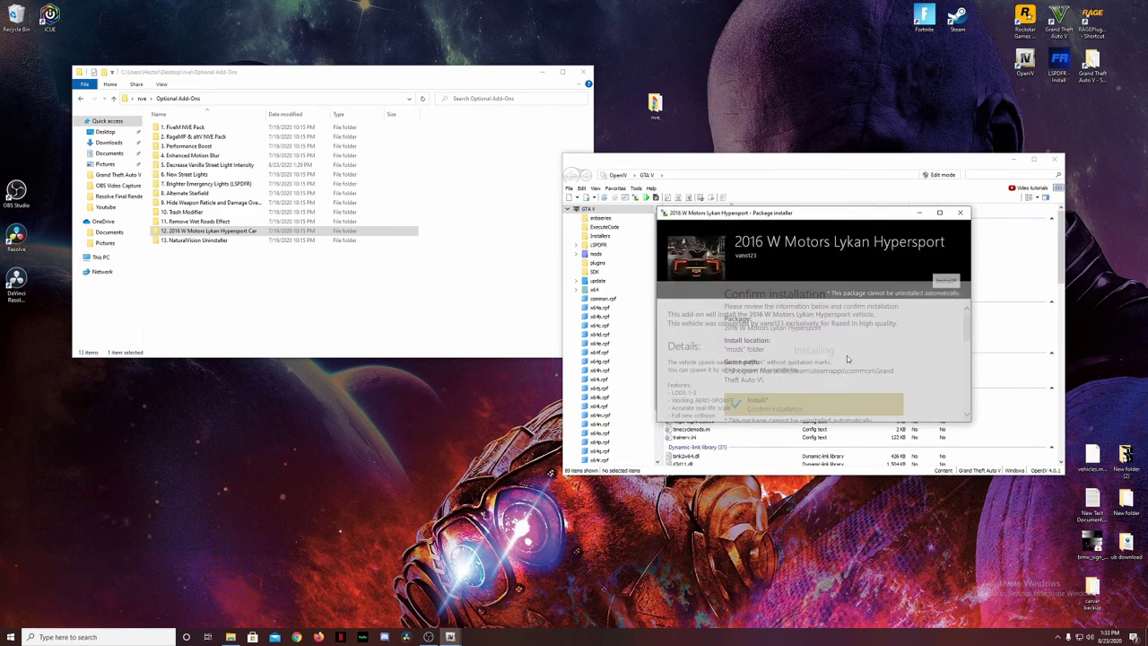
pyautogui.click(938, 404)
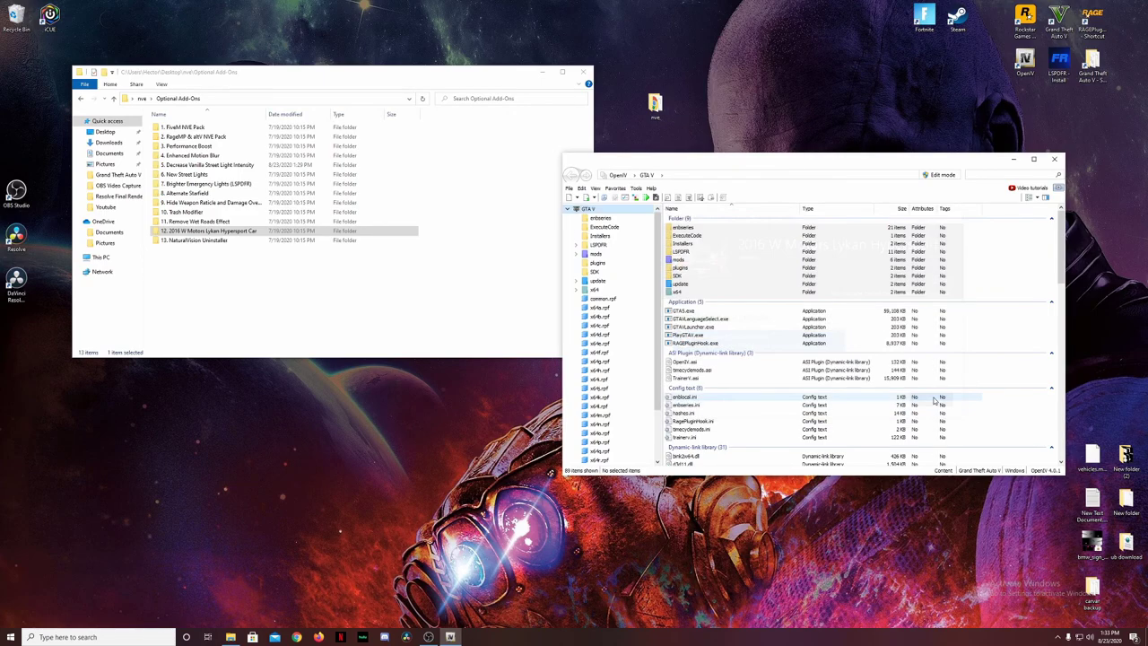